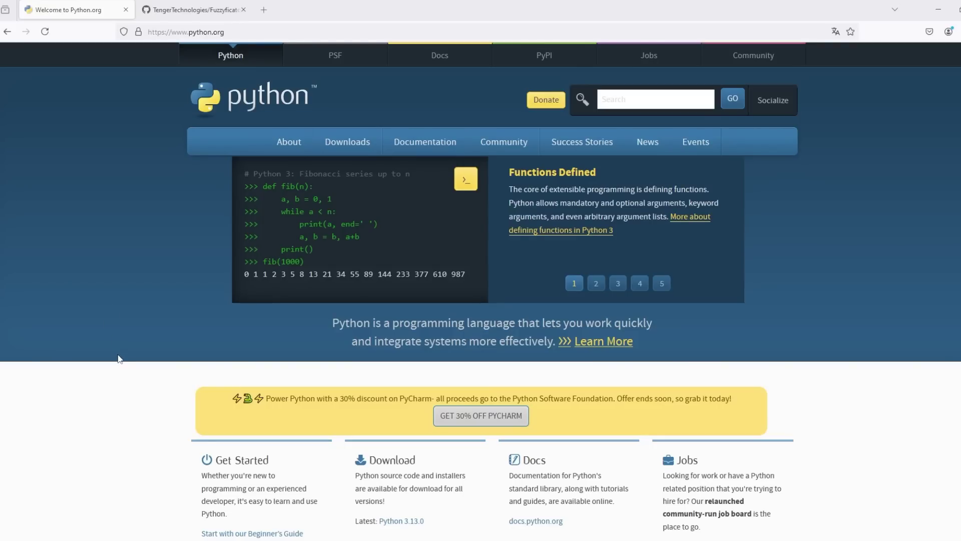
Open the Python.org Downloads page
scroll(166, 317, down, 5)
scroll(166, 318, up, 5)
mouse_move(315, 157)
click(347, 144)
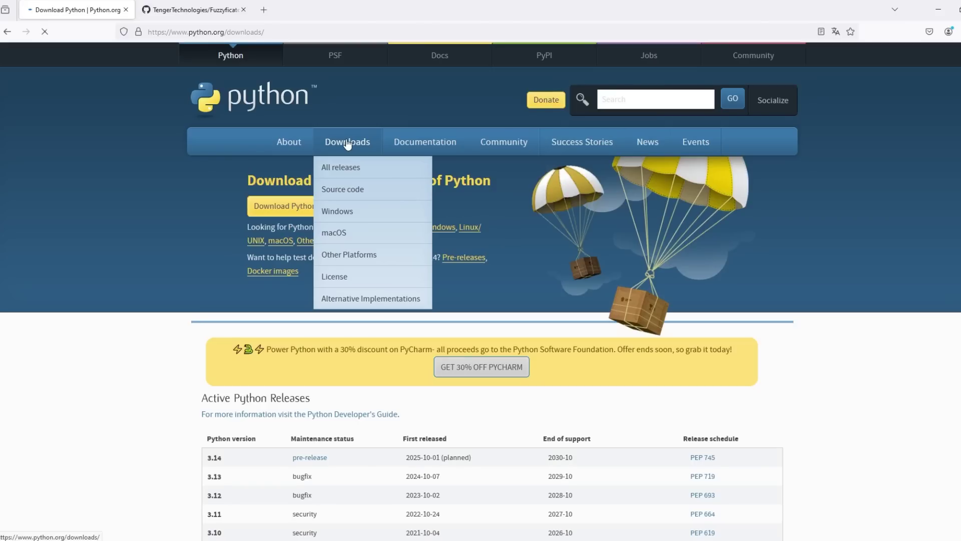
Scroll to the Active Python Releases table and bring up the Windows Run dialog
scroll(220, 250, down, 5)
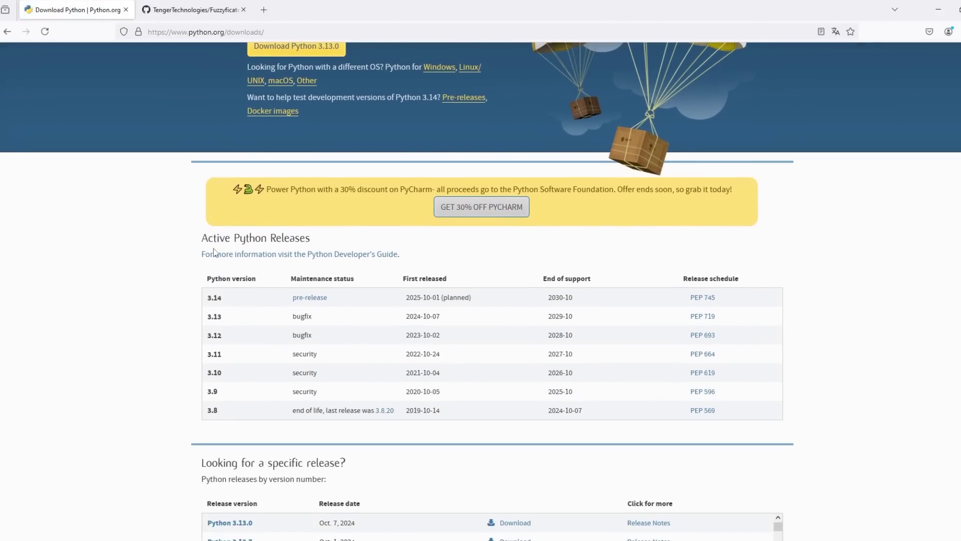
scroll(217, 248, down, 2)
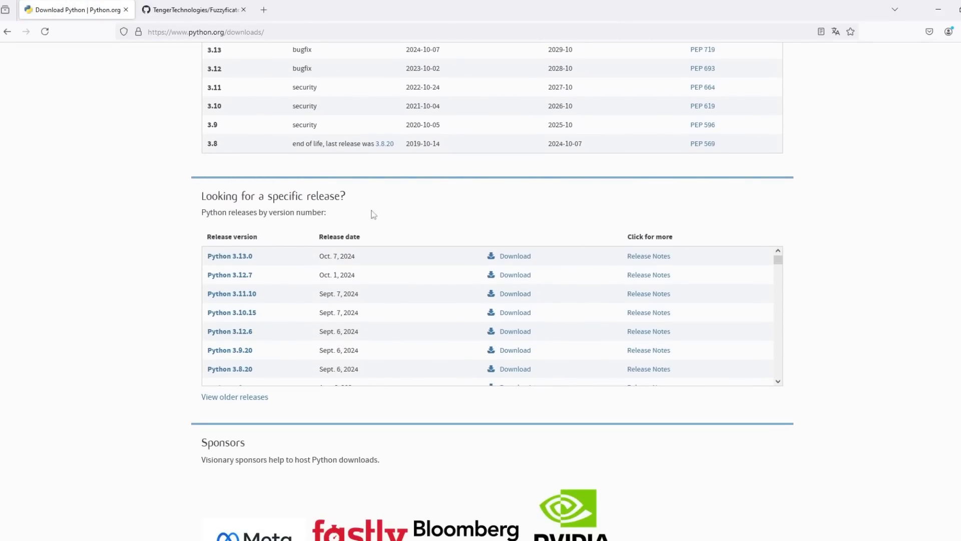
scroll(513, 236, up, 3)
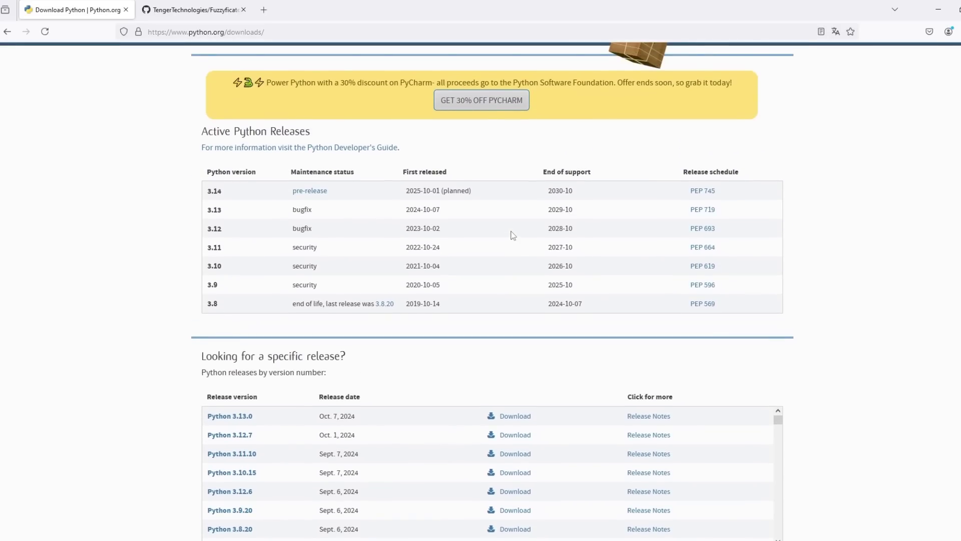
key(super+r)
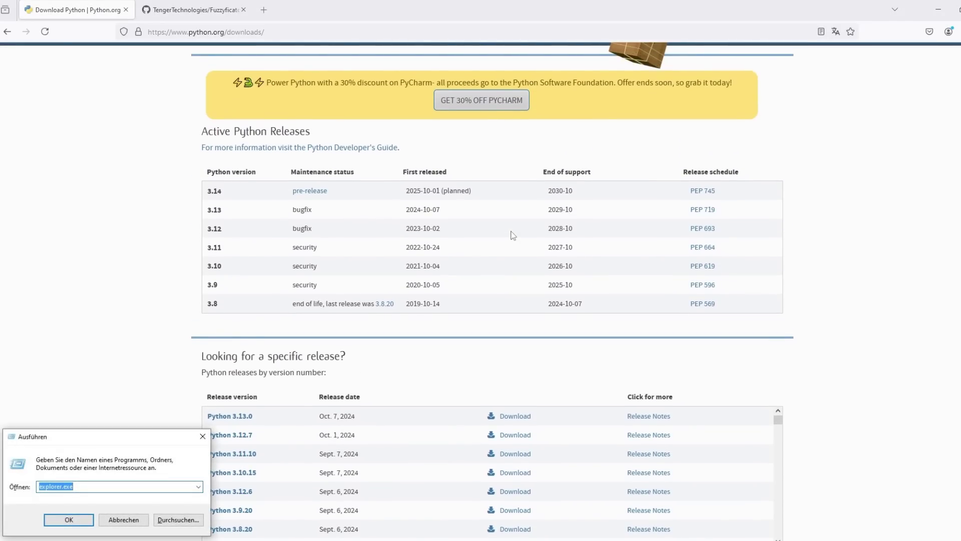
Run 'where python' in Command Prompt to locate the Python install, then close it
text(cmd)
key(Return)
text(where pyth)
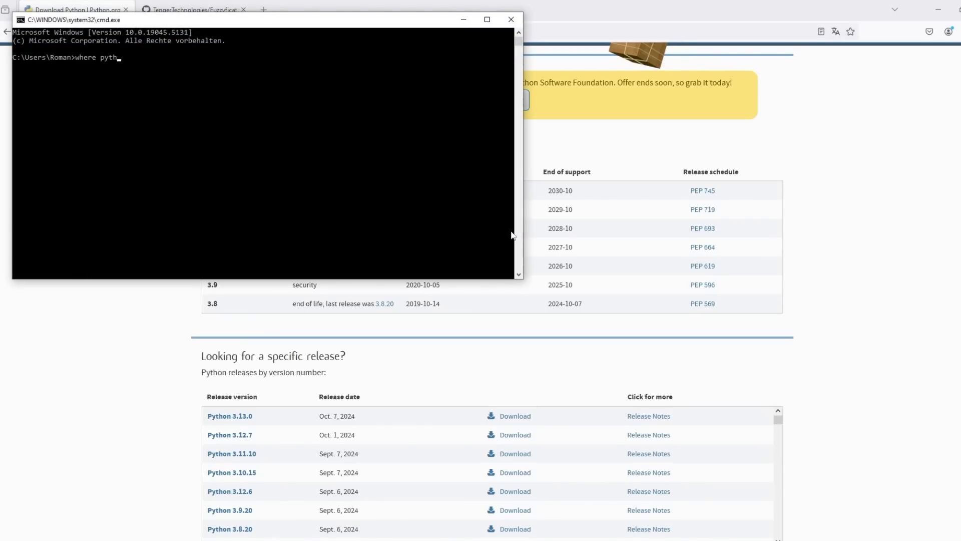
text(on)
key(Return)
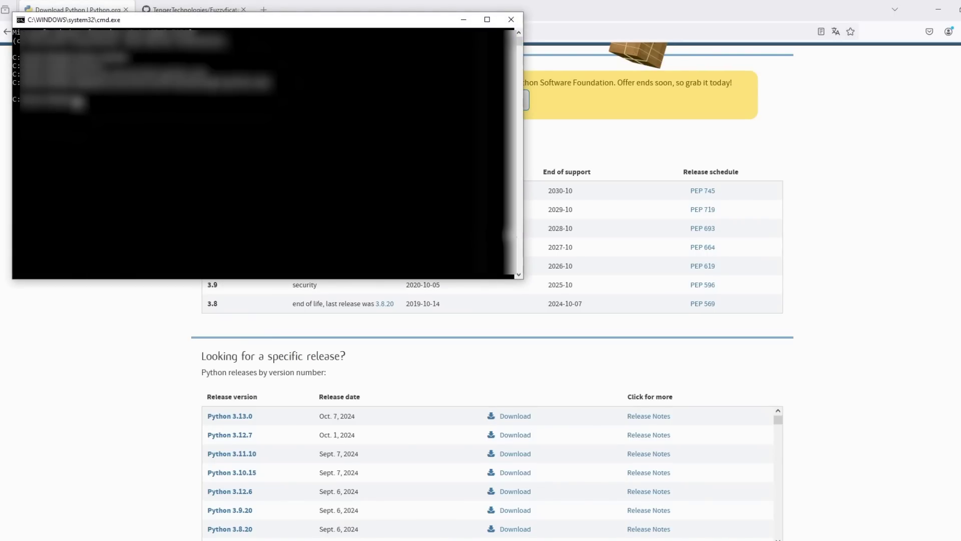
click(511, 20)
Download the raw Fuzzyficator.py script from its GitHub repository
click(196, 9)
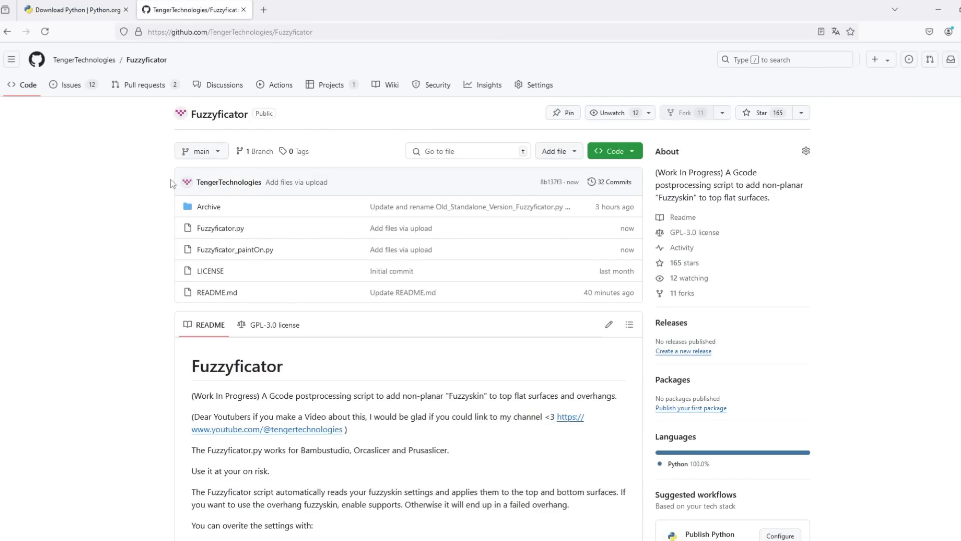
scroll(170, 182, down, 1)
click(224, 175)
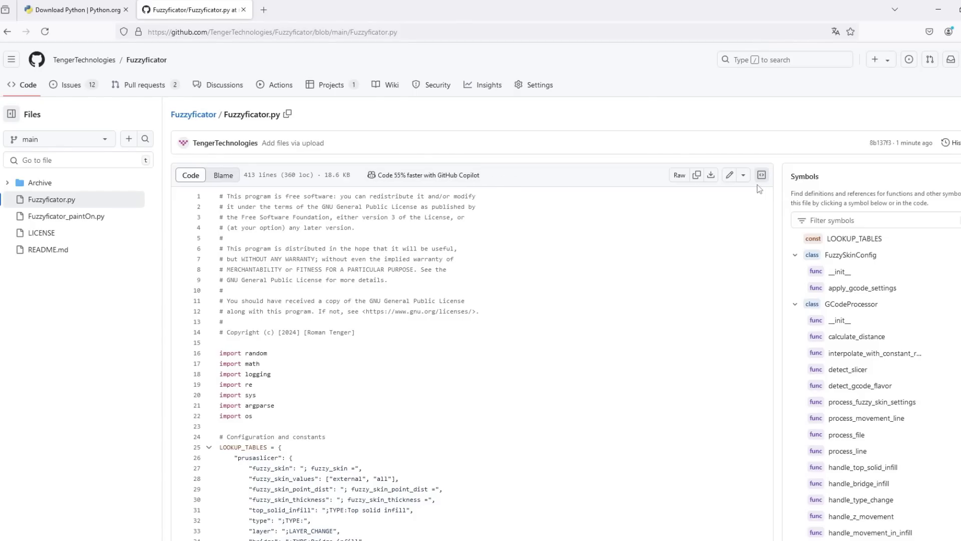
click(711, 175)
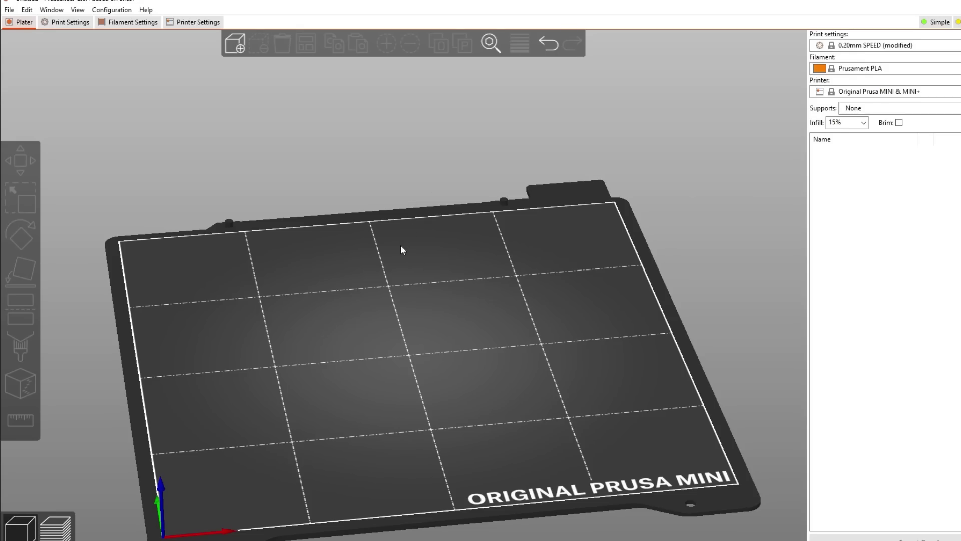
Check the Output options post-processing command pointing python.exe at the Fuzzyficator.py script
click(70, 24)
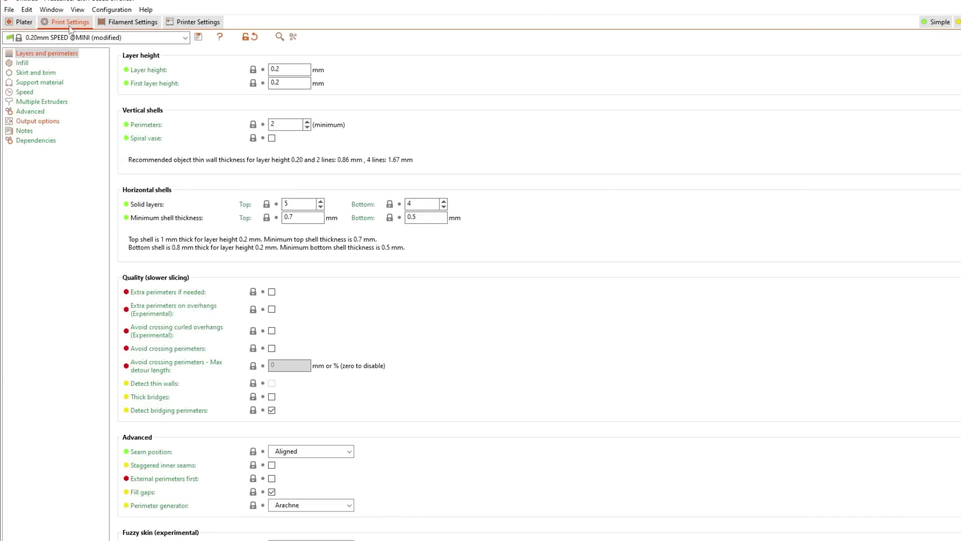
click(35, 122)
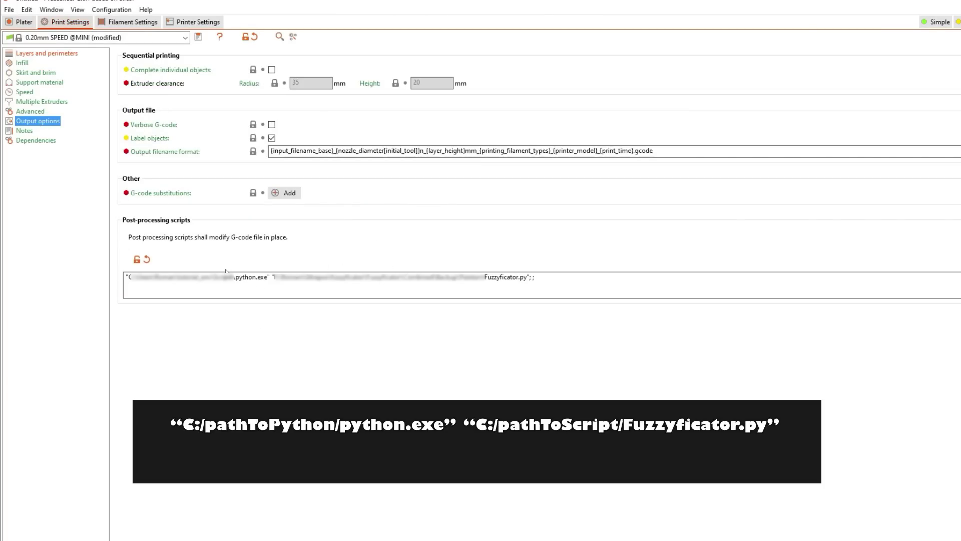
drag(271, 277, 108, 275)
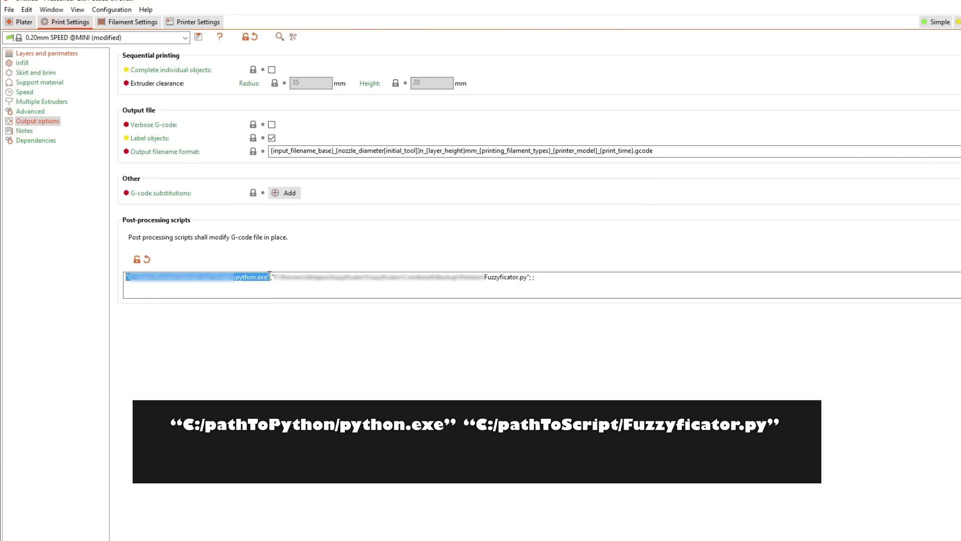
drag(272, 277, 531, 277)
click(537, 277)
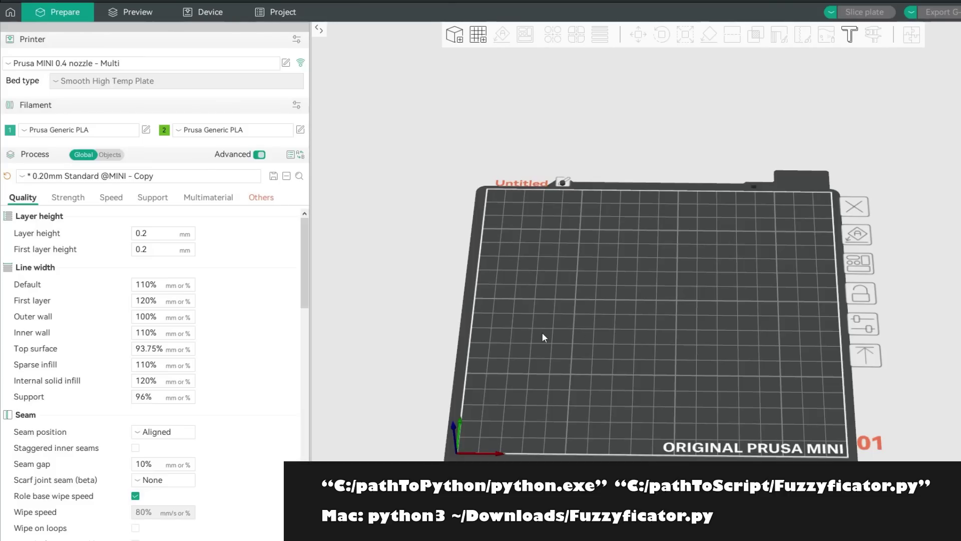
Show the Fuzzyficator command in OrcaSlicer's Others tab under Post-processing Scripts
click(267, 199)
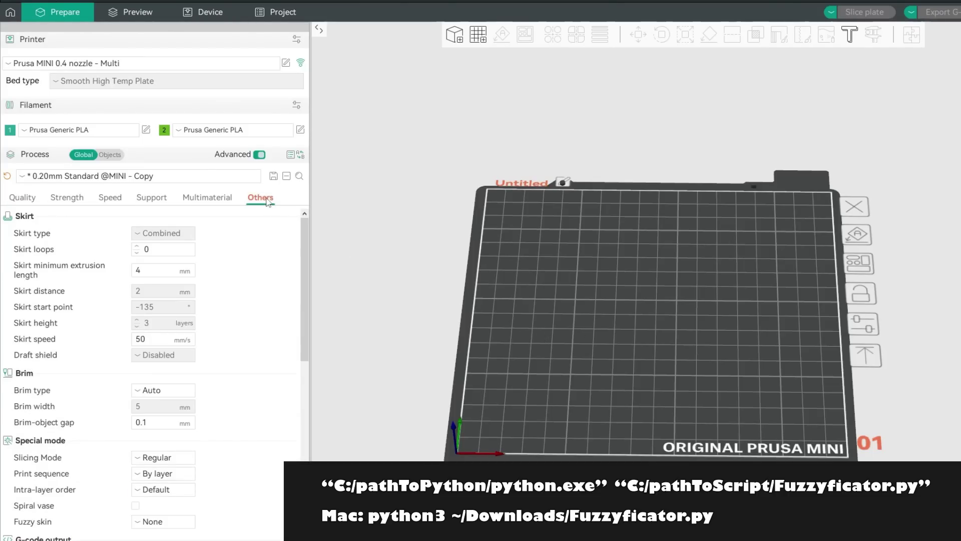
scroll(260, 276, down, 10)
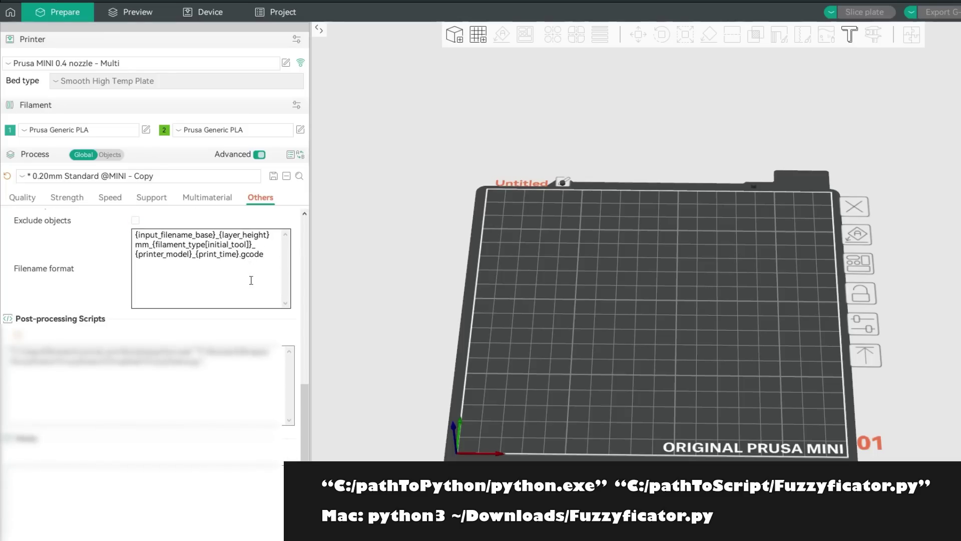
drag(11, 352, 195, 351)
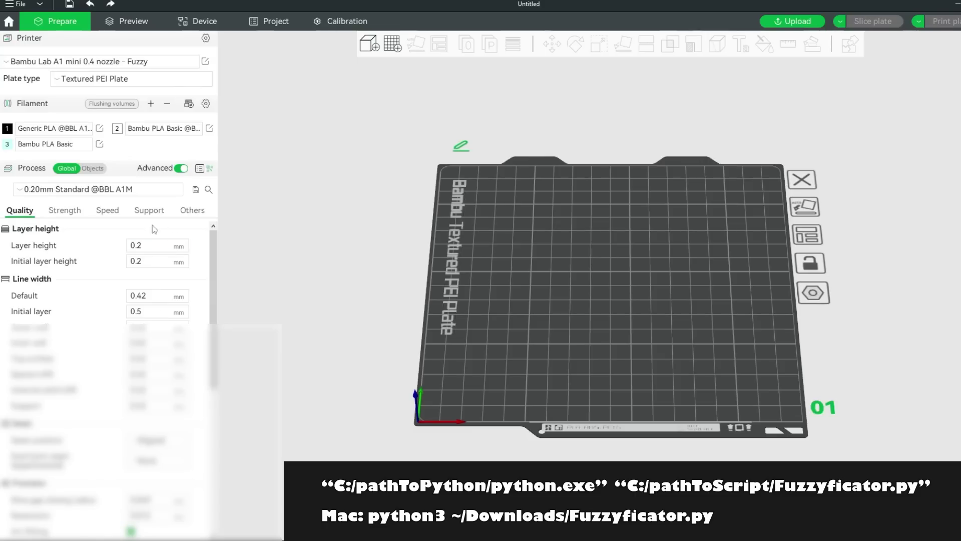
Show Bambu Studio's Post-processing scripts under Others, then open PrusaSlicer's Fuzzy skin choices
click(192, 210)
drag(215, 247, 214, 402)
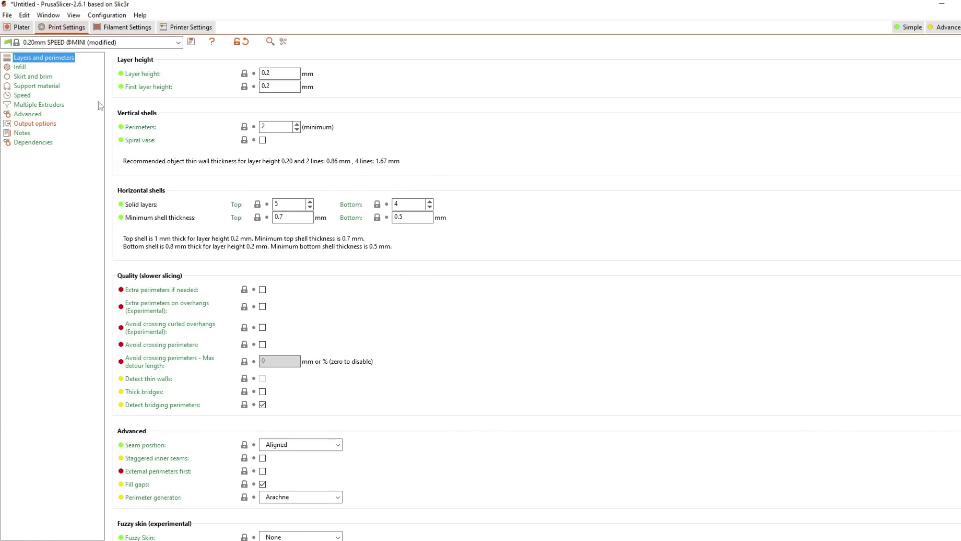
scroll(198, 194, down, 2)
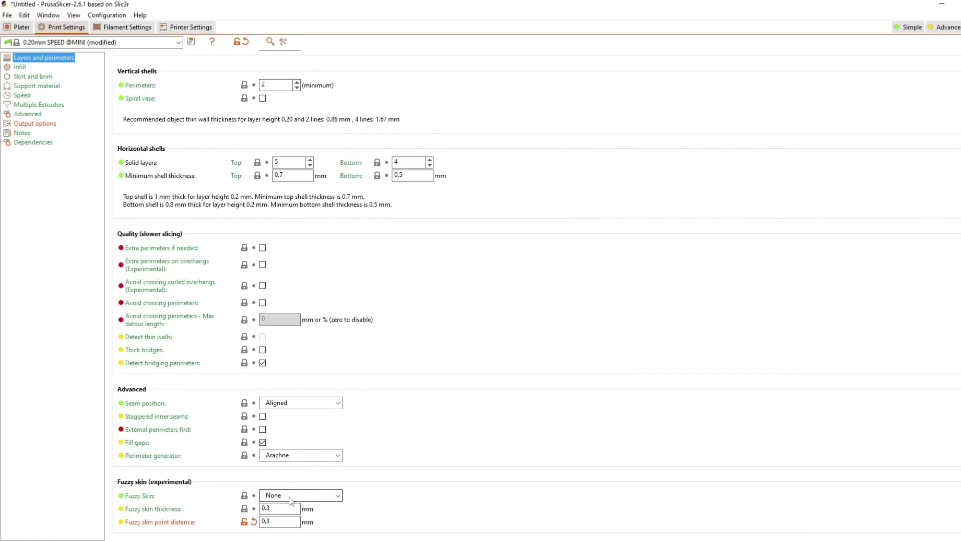
click(310, 495)
Set Fuzzy Skin to All walls and append -run 0 -resolution 0.4 -lowerSurface 0 -zMax 0.4 to the script
click(301, 525)
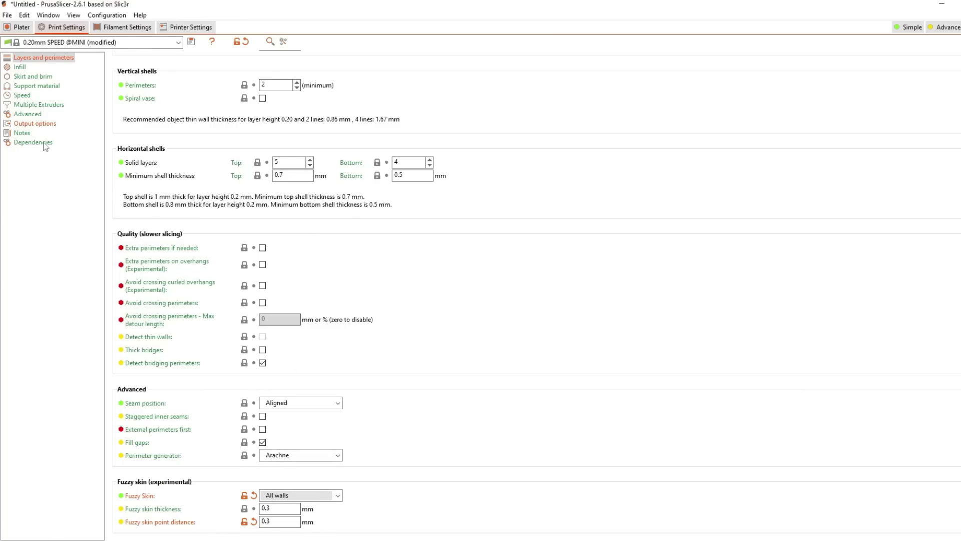
click(53, 125)
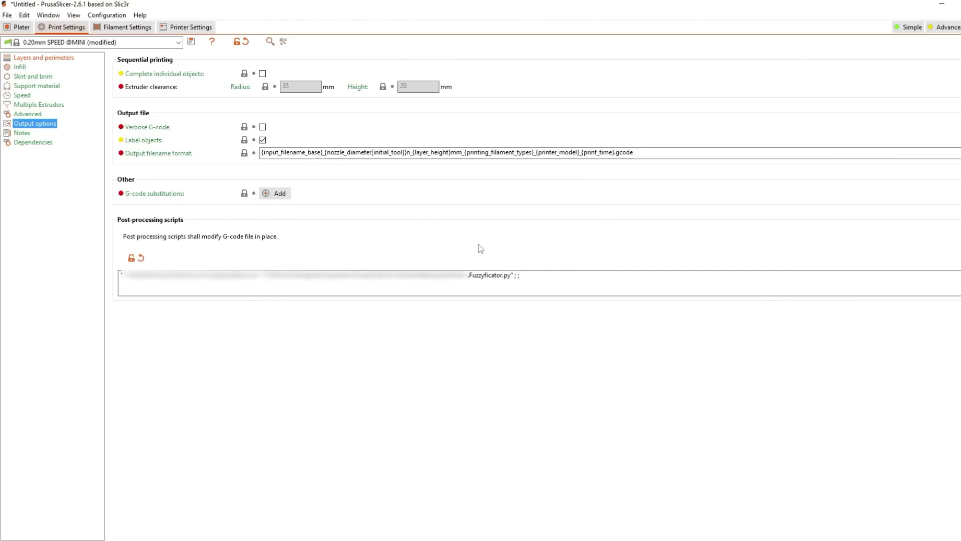
click(518, 276)
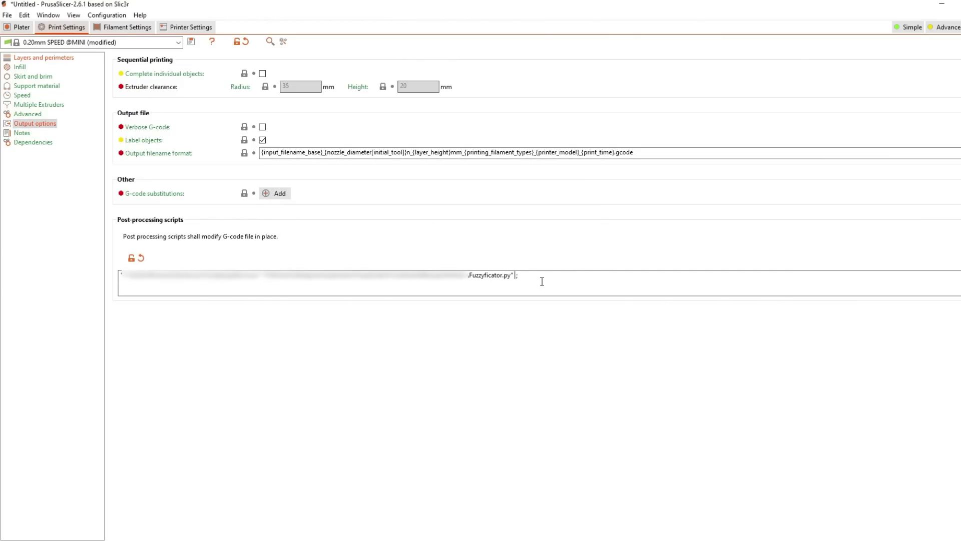
text(-run 1)
key(BackSpace)
text(0)
text(-resolution 0.4 -lowerSurface 0 -zMax 0.4)
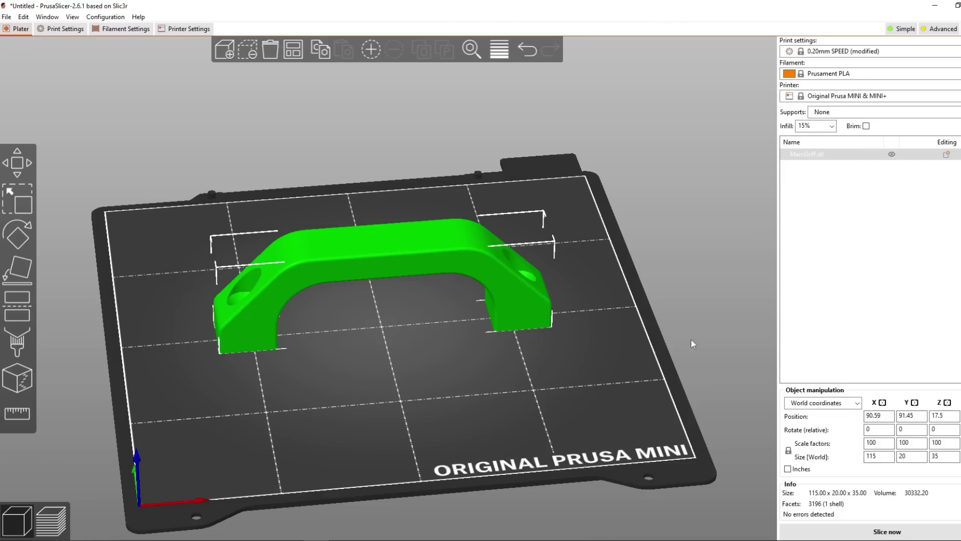
Slice the handle, inspect its fuzzy walls, and export the G-code, overwriting the existing file
click(851, 528)
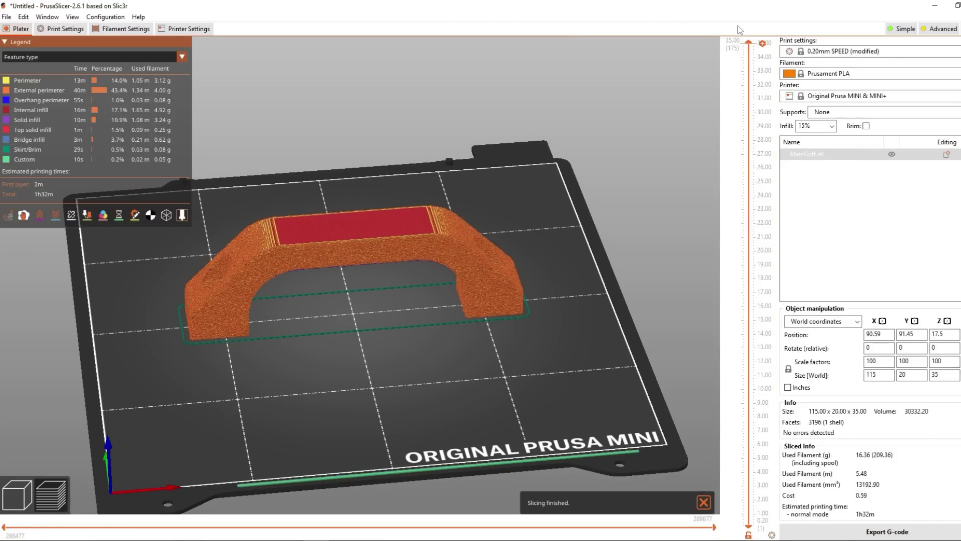
drag(498, 308, 600, 393)
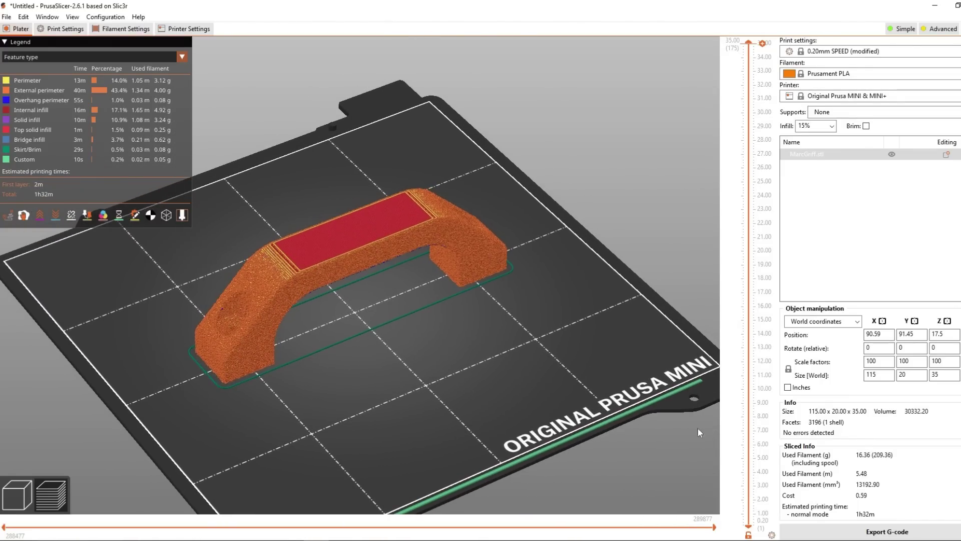
click(884, 529)
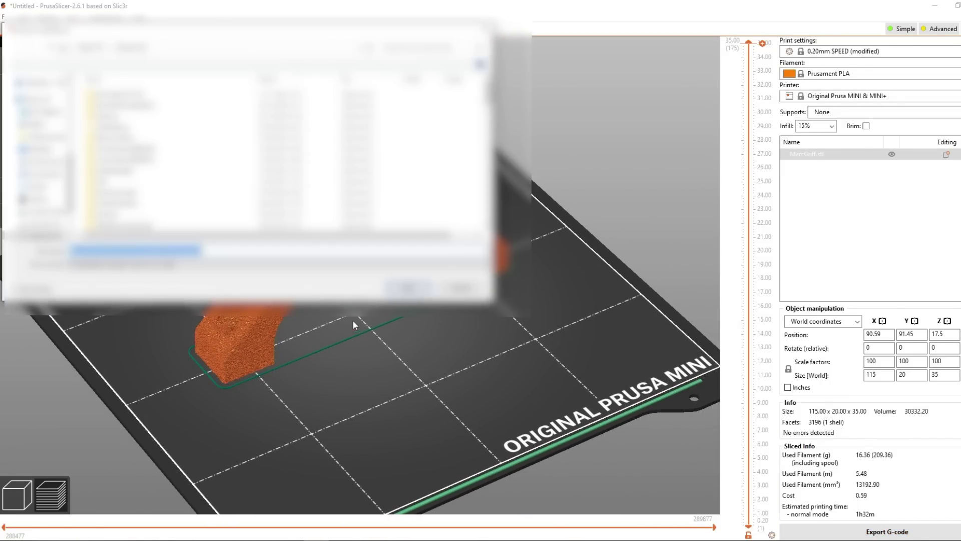
click(398, 287)
click(546, 280)
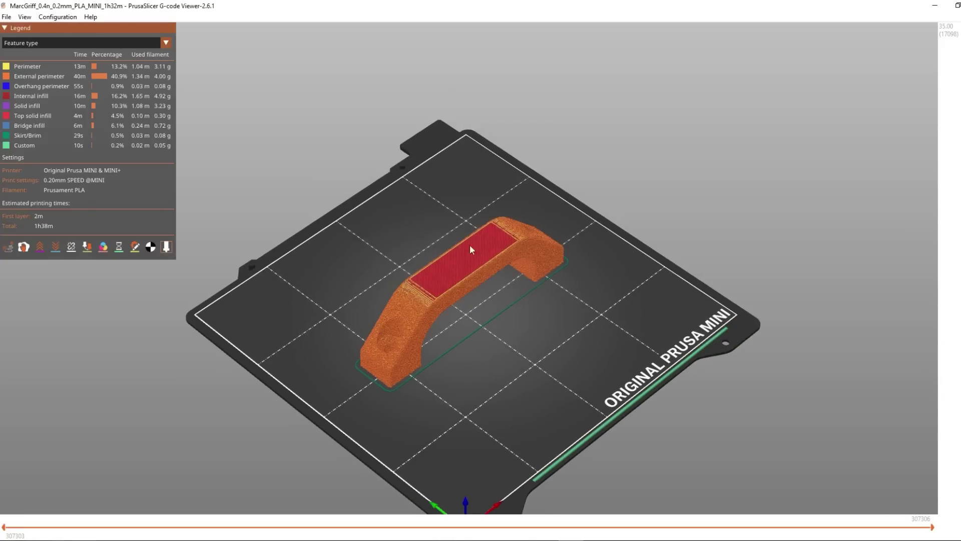
Download the raw Fuzzyficator_paintOn.py script from the Fuzzyficator GitHub repository
scroll(476, 230, up, 5)
drag(475, 230, 545, 325)
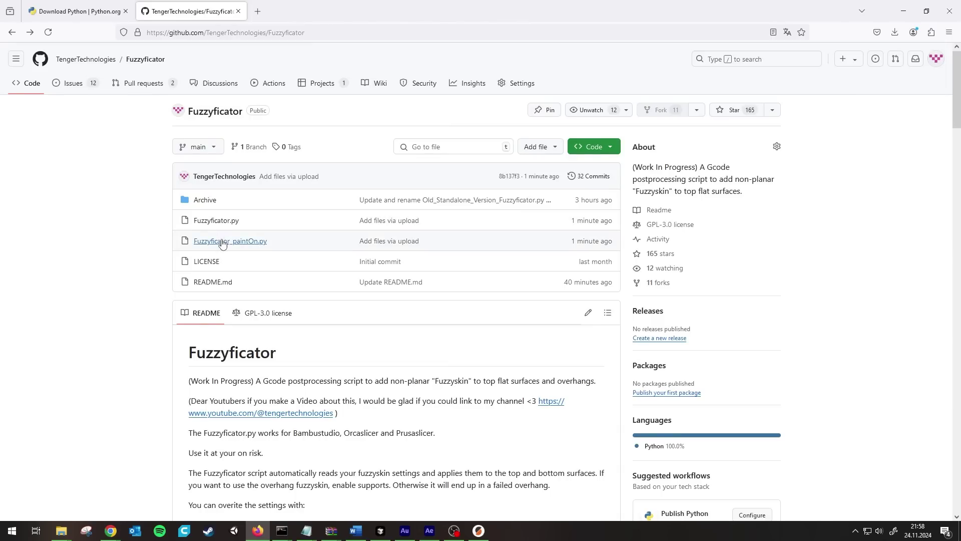
click(256, 242)
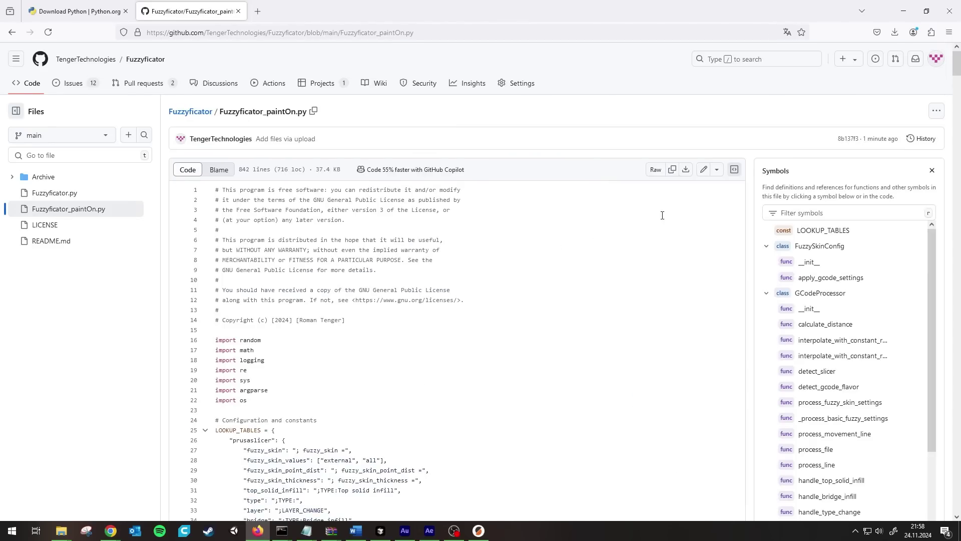
click(685, 169)
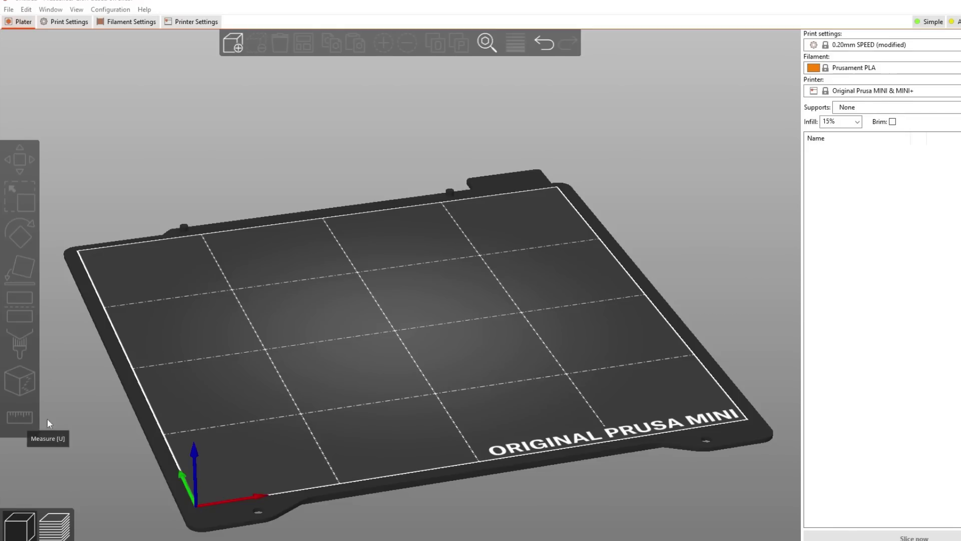
Set the printer profile's Extruders count to 2
drag(339, 260, 354, 240)
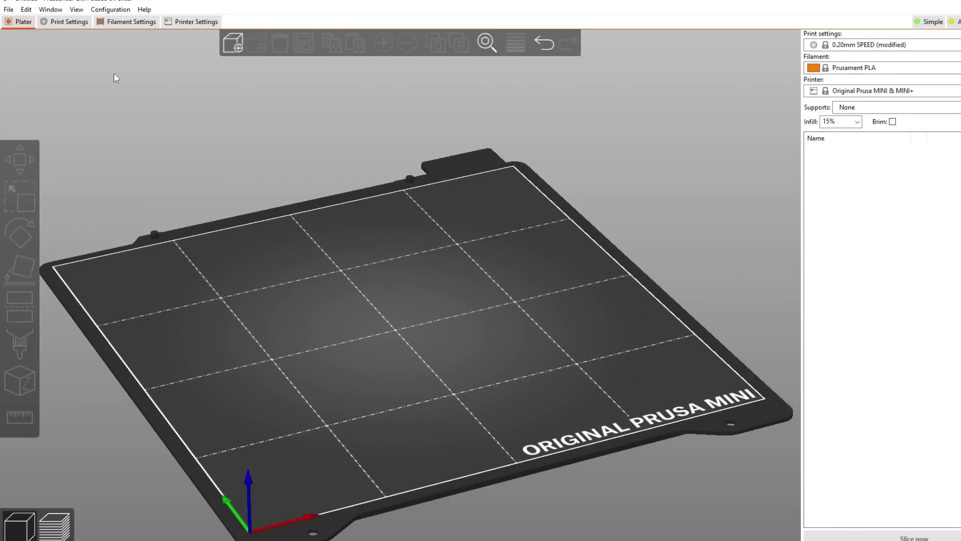
click(181, 22)
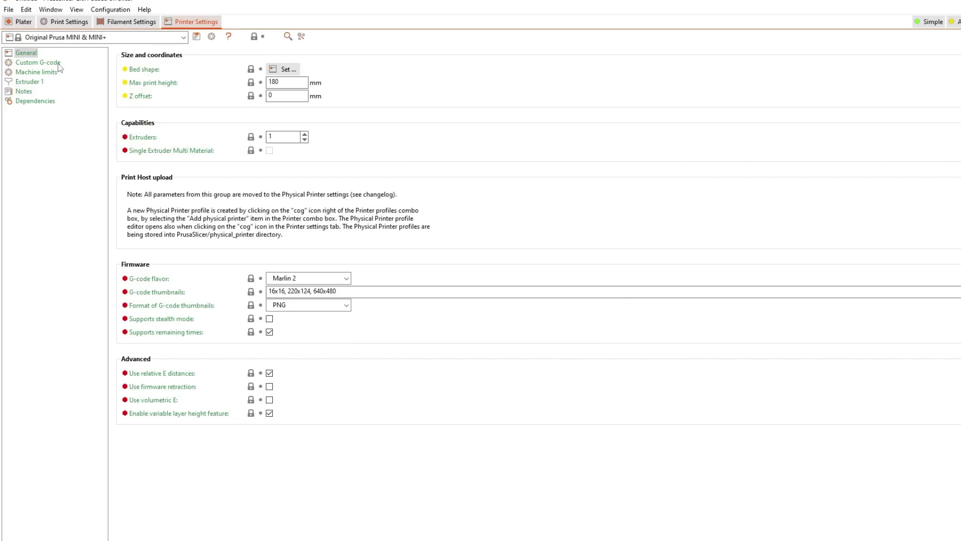
click(305, 134)
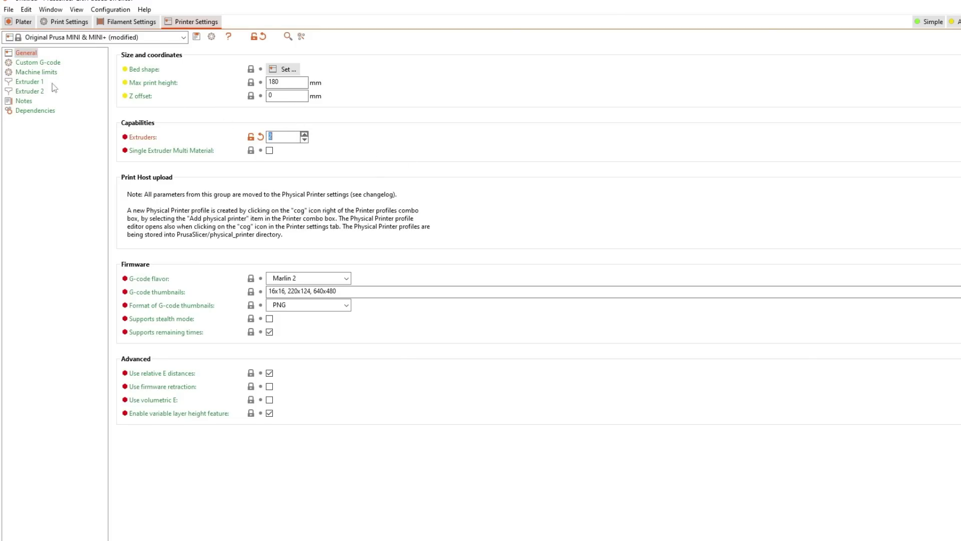
Start entering ;FuzzyTool in the Custom G-code Tool change G-code field
click(50, 62)
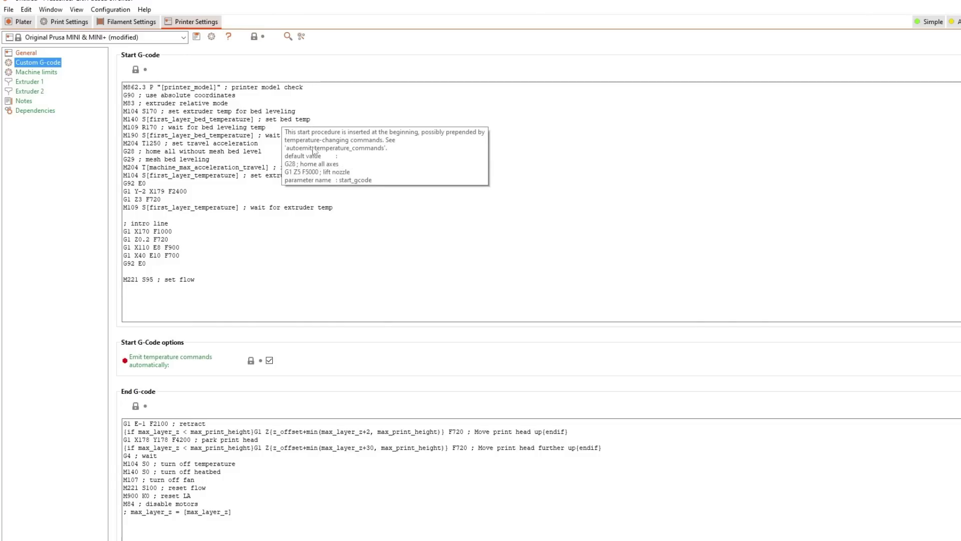
scroll(317, 141, down, 3)
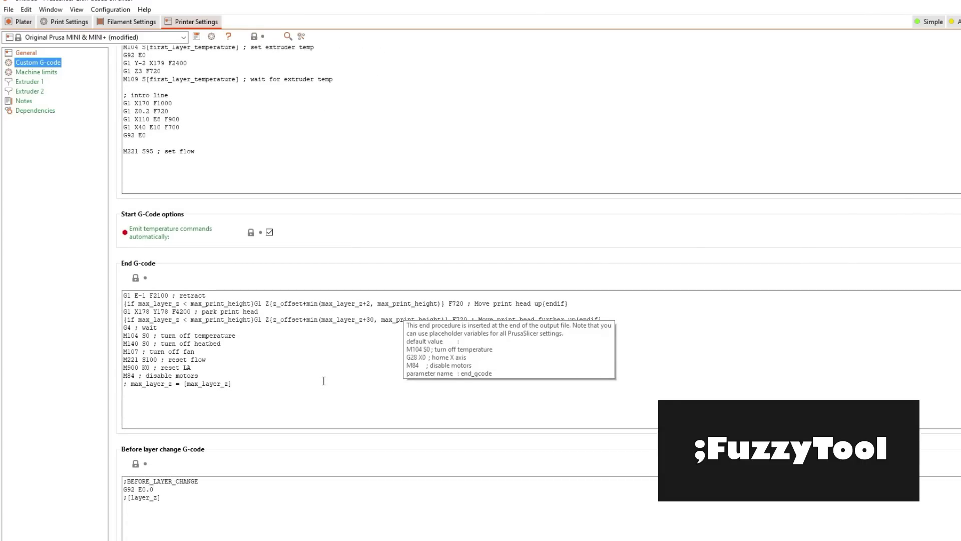
scroll(324, 381, down, 5)
scroll(308, 402, down, 2)
click(165, 468)
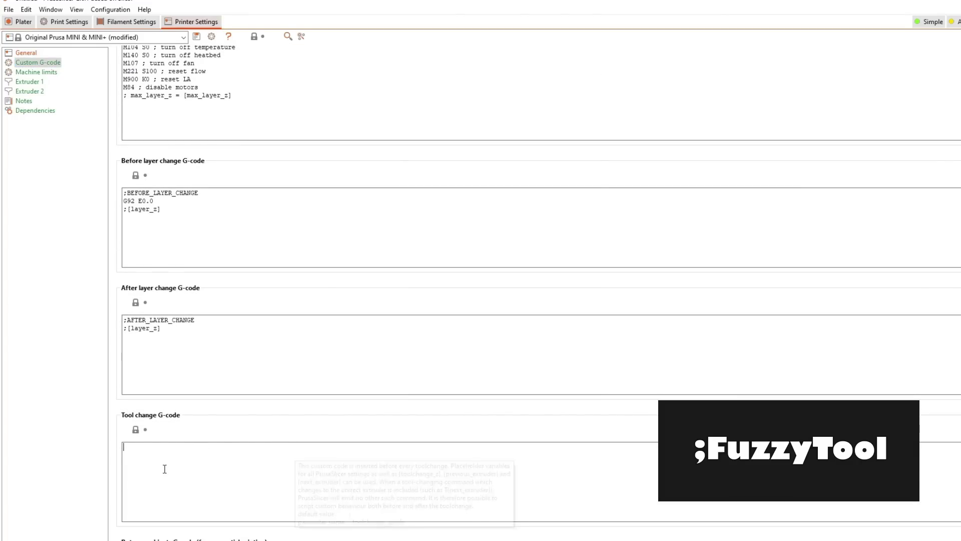
text(;)
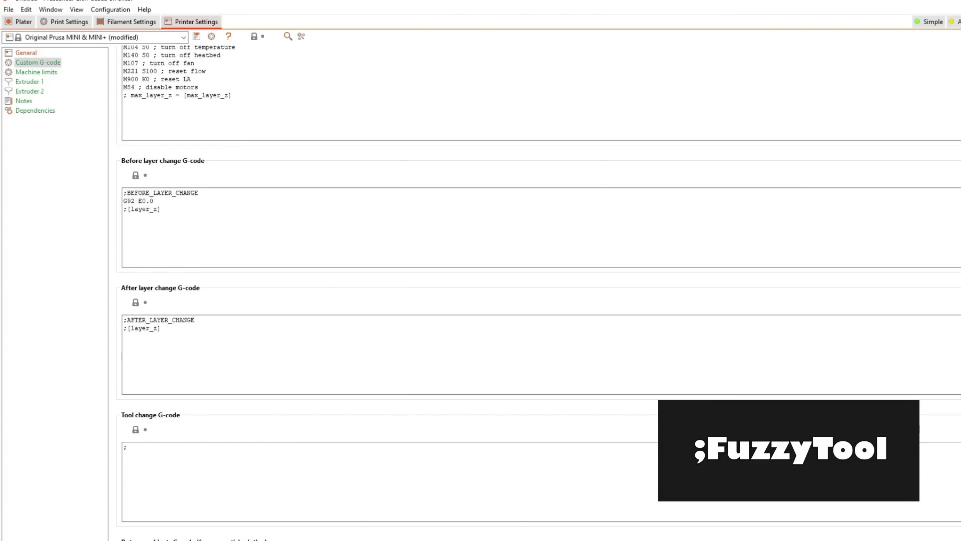
text(FuzzyTool)
Verify the ;FuzzyTool G-code, then paint the first grip recess with extruder 2
drag(204, 448, 15, 445)
click(211, 476)
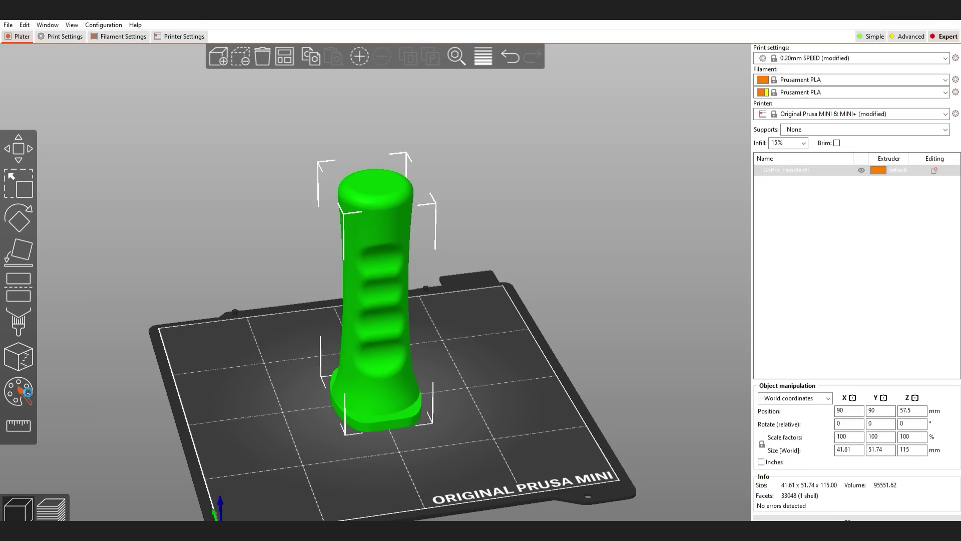
click(19, 391)
drag(229, 376, 244, 385)
scroll(310, 340, up, 6)
drag(460, 331, 468, 267)
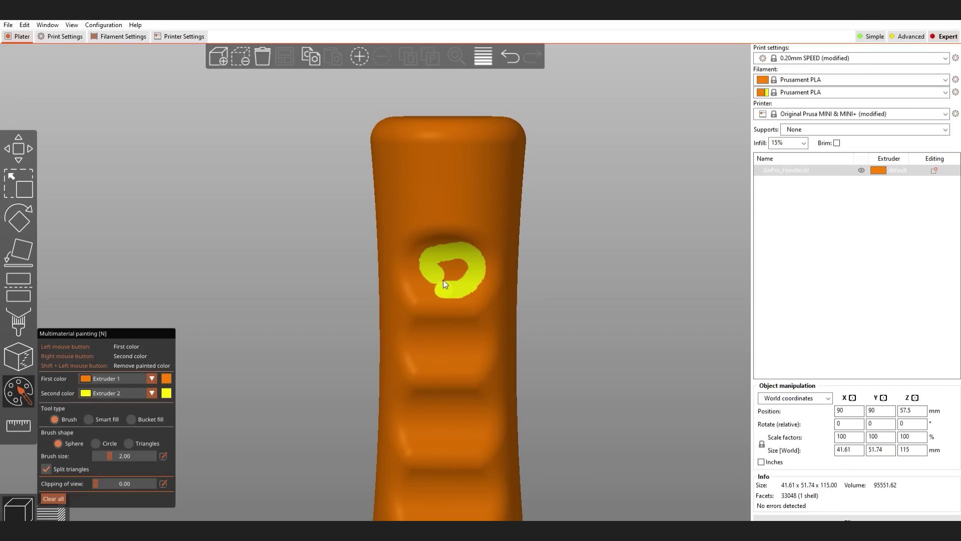
mouse_move(445, 232)
right_down()
mouse_move(447, 263)
mouse_move(482, 267)
mouse_move(482, 133)
mouse_move(450, 232)
mouse_move(432, 253)
mouse_move(469, 283)
mouse_move(509, 282)
right_up()
Paint the remaining grip recesses with extruder 2
scroll(480, 266, up, 2)
scroll(389, 243, up, 2)
scroll(444, 173, down, 2)
scroll(501, 225, down, 2)
mouse_move(501, 226)
right_down()
mouse_move(535, 269)
mouse_move(506, 315)
right_up()
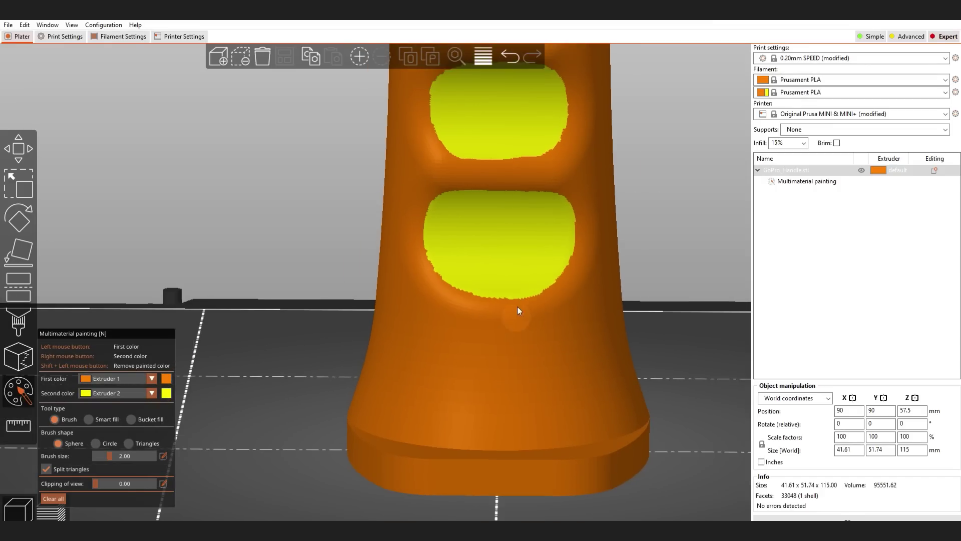
scroll(507, 312, down, 5)
Paint the handle's top and a large patch on its front with extruder 2
right_drag(398, 299, 454, 260)
scroll(564, 283, up, 3)
scroll(389, 229, up, 2)
drag(389, 229, 421, 247)
scroll(584, 282, down, 5)
drag(583, 282, 343, 339)
ctrl+scroll(343, 339, up, 3)
mouse_move(344, 339)
right_down()
mouse_move(367, 233)
mouse_move(343, 359)
mouse_move(376, 315)
right_up()
scroll(560, 334, up, 2)
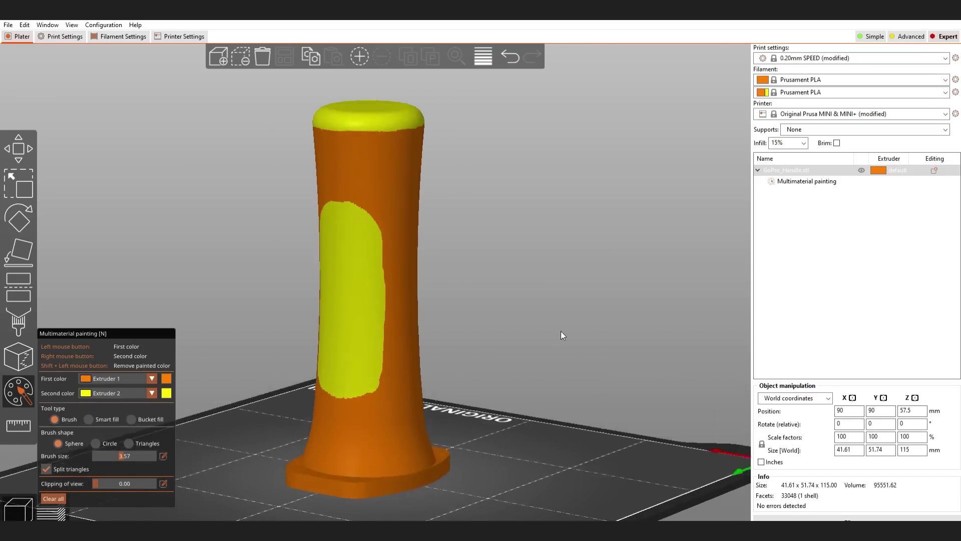
key(3)
Close the painting gizmo, slice, and inspect the fuzzy texture in the preview
key(n)
scroll(542, 374, down, 5)
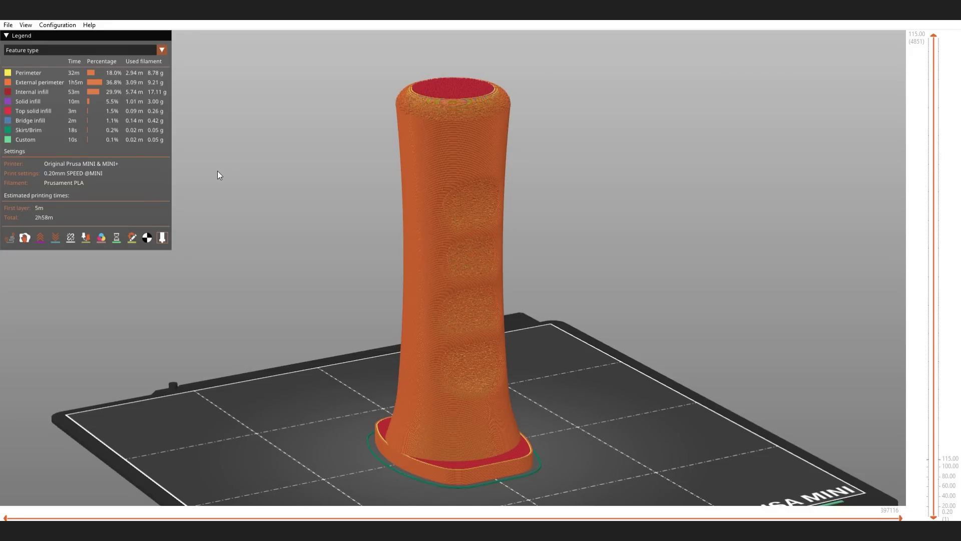
scroll(347, 146, up, 3)
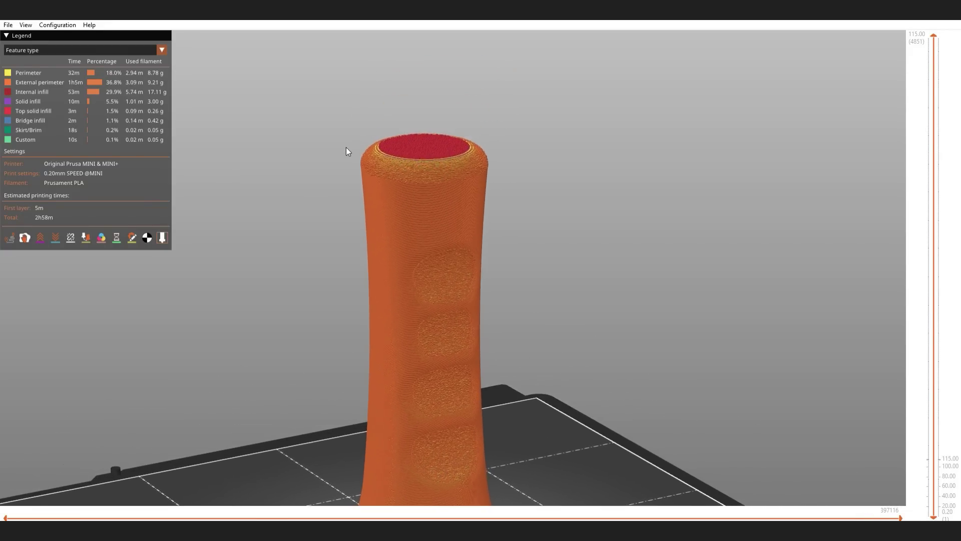
scroll(341, 156, up, 3)
drag(369, 108, 341, 127)
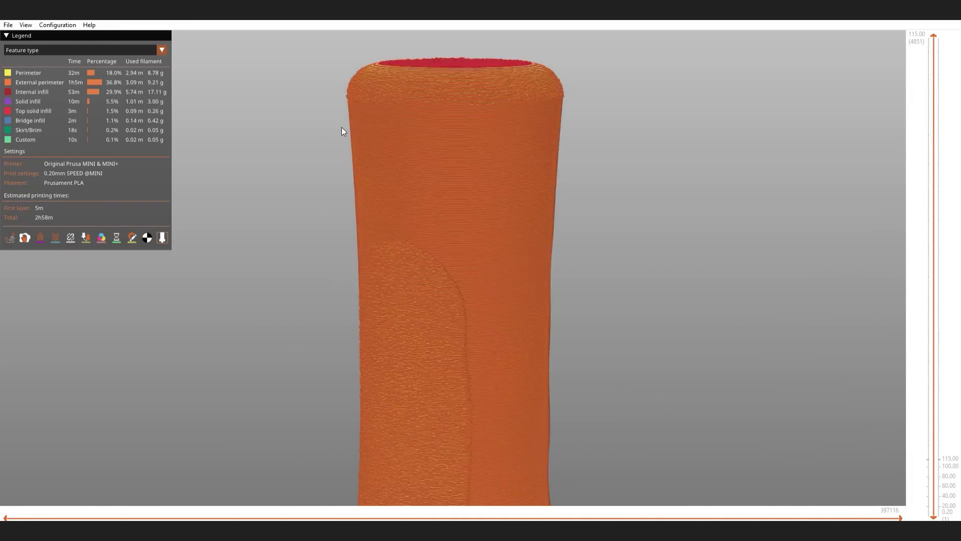
drag(608, 324, 584, 325)
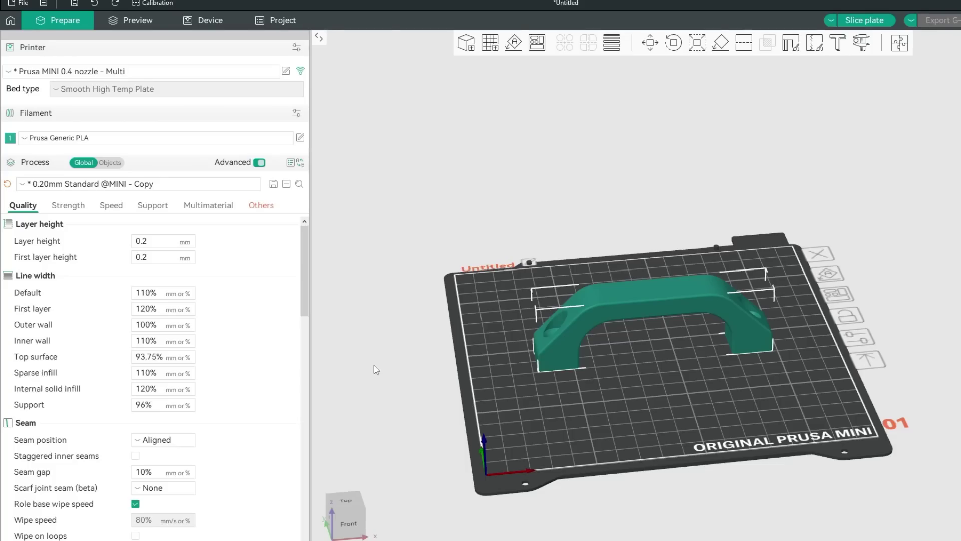
Set the OrcaSlicer printer preset's Multimaterial extruder count to 2
mouse_move(470, 311)
mouse_down()
mouse_move(481, 313)
mouse_move(471, 314)
mouse_up()
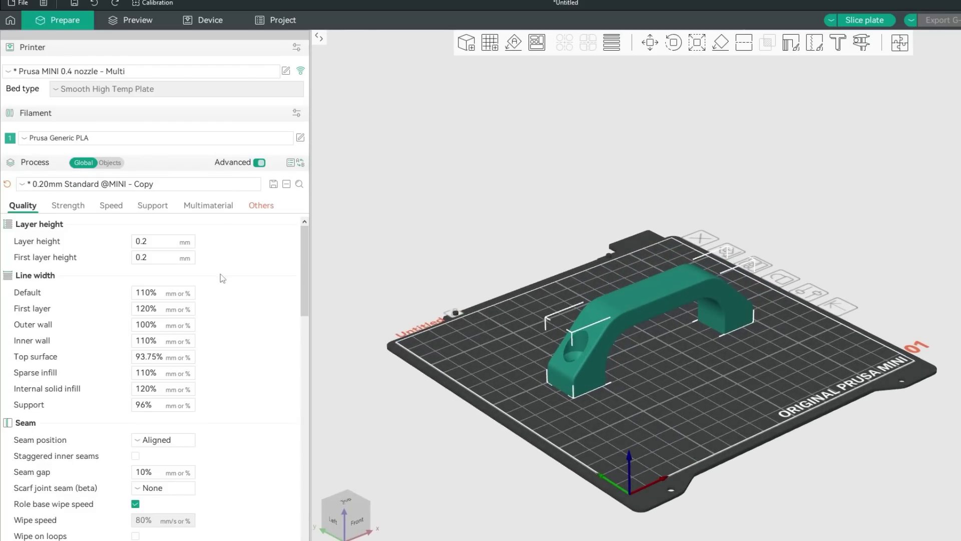
click(286, 71)
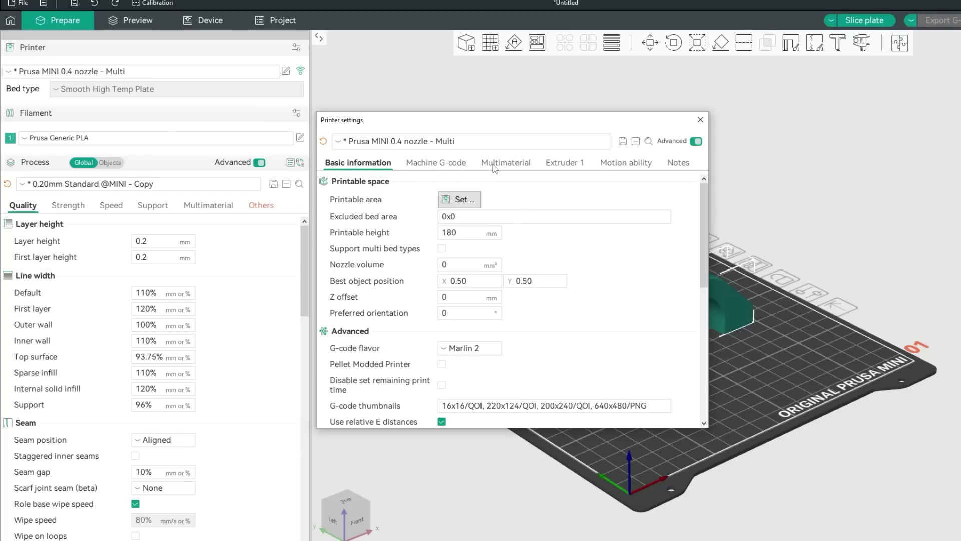
click(494, 167)
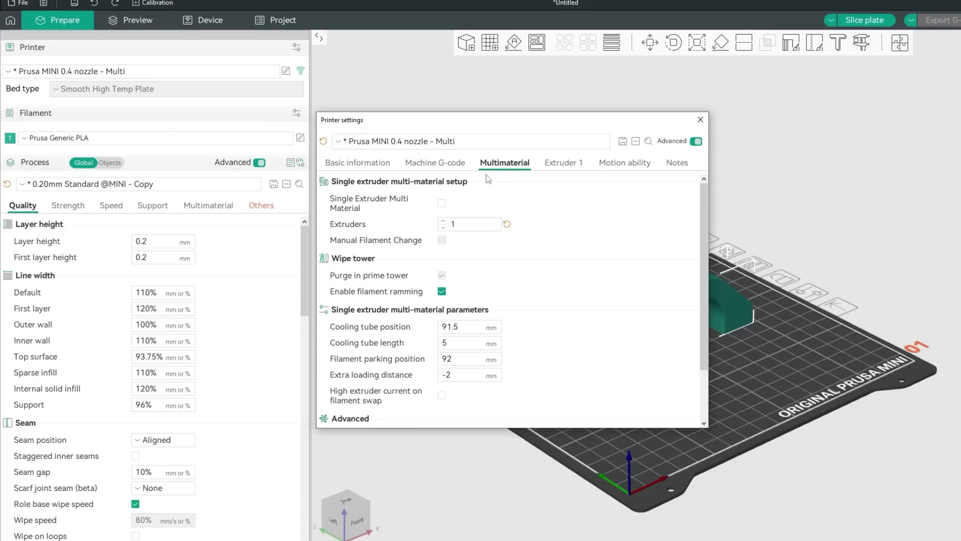
click(444, 223)
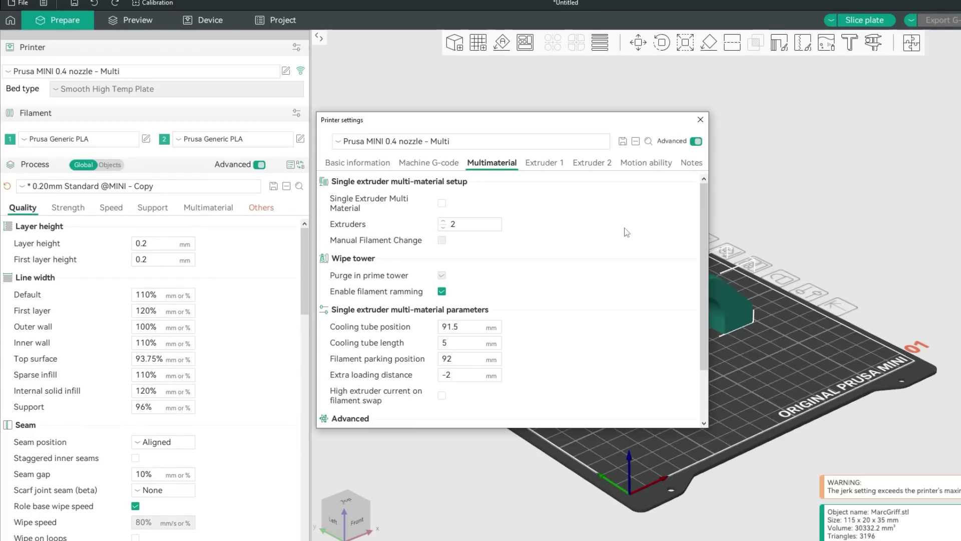
Verify ;FuzzyTool in Machine G-code > Change filament G-code, then pick filament 2 for painting
click(430, 164)
drag(701, 214, 707, 338)
click(392, 275)
drag(392, 275, 324, 274)
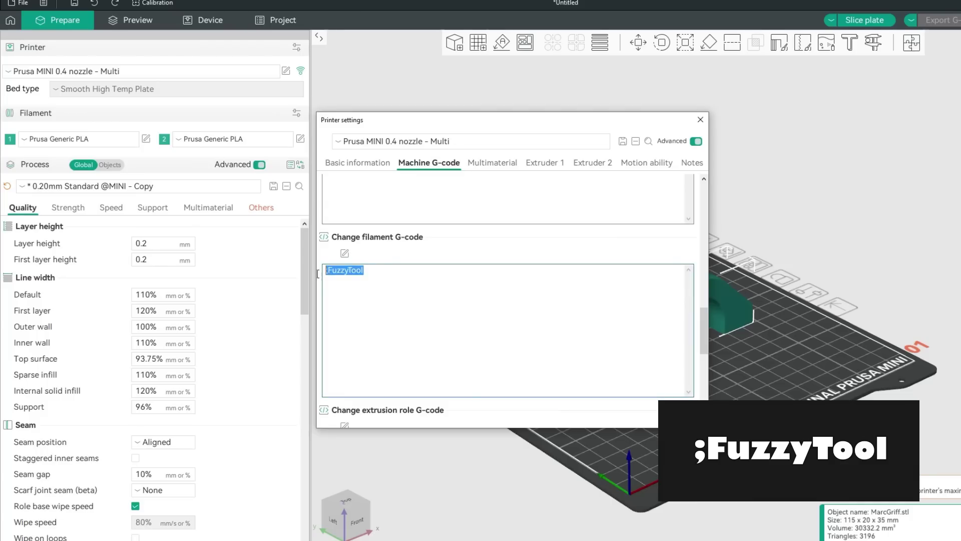
click(389, 275)
key(ctrl+a)
click(401, 275)
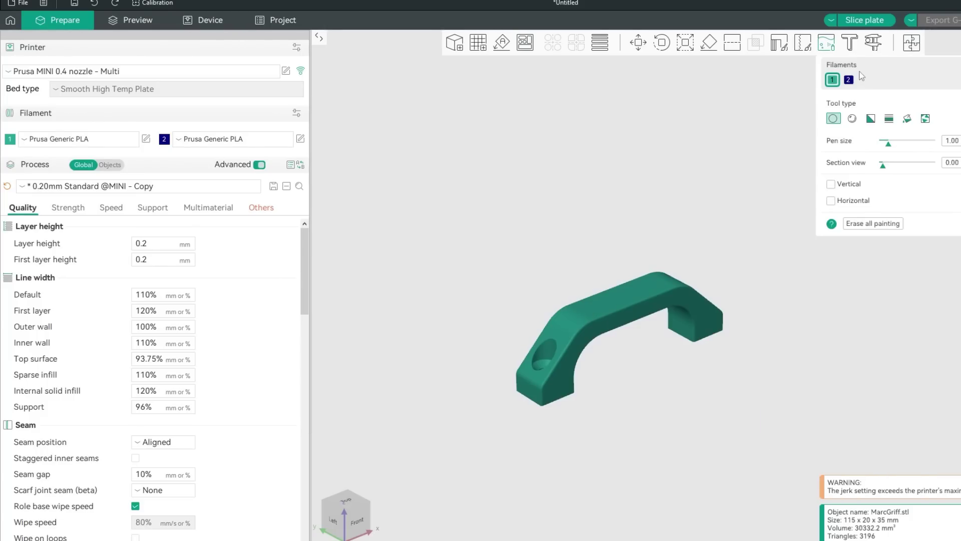
click(848, 80)
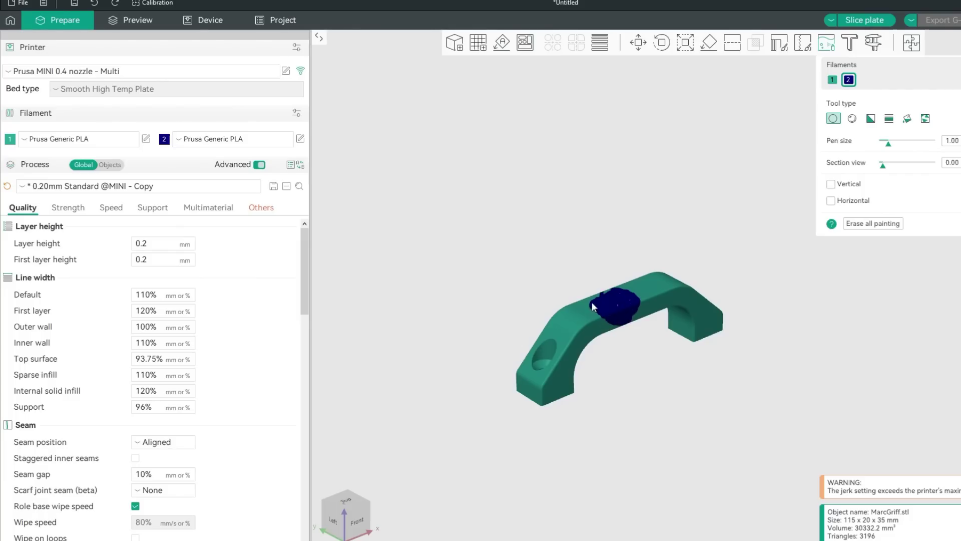
Paint a dark-blue filament 2 patch on the handle's top and a smiley on its end
mouse_move(622, 297)
mouse_down()
mouse_move(644, 323)
mouse_move(637, 356)
mouse_move(630, 343)
mouse_move(606, 342)
mouse_move(588, 357)
mouse_move(635, 355)
mouse_move(540, 356)
mouse_up()
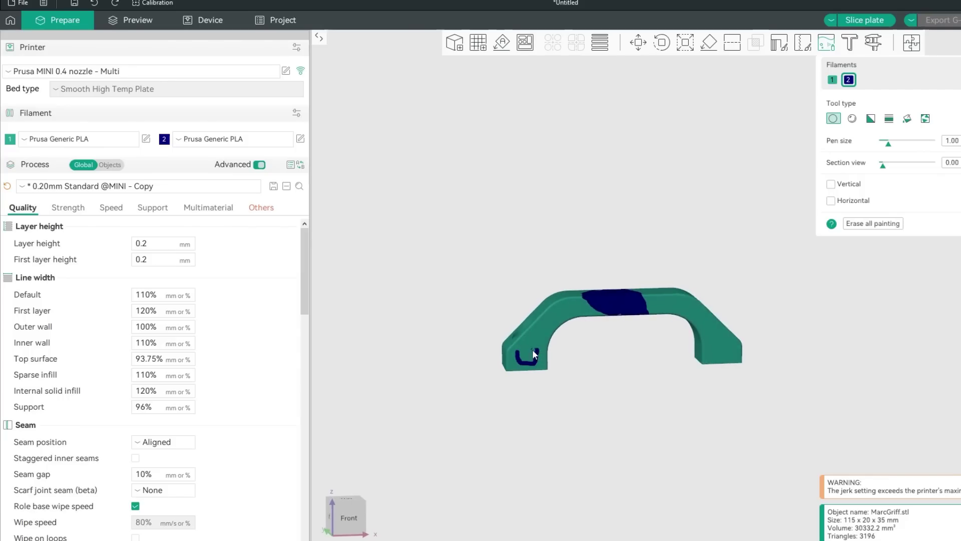
click(532, 344)
drag(715, 250, 718, 264)
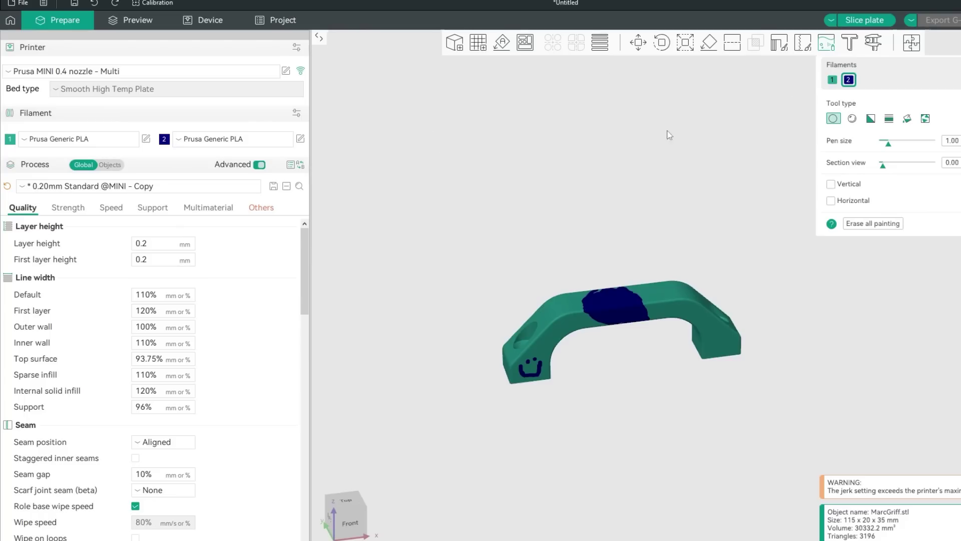
Review the Others > Post-processing Scripts process settings
click(260, 207)
scroll(303, 266, down, 3)
drag(310, 360, 308, 469)
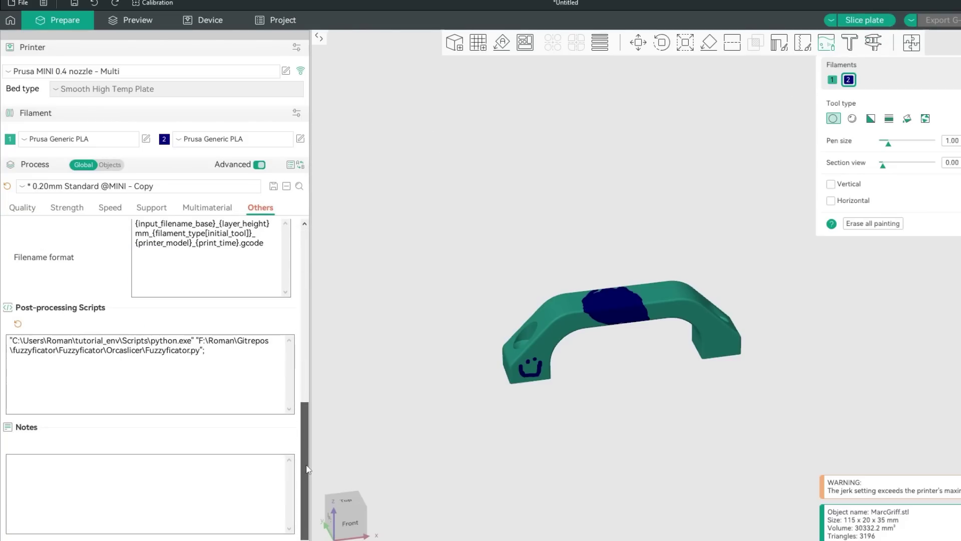
scroll(308, 469, up, 10)
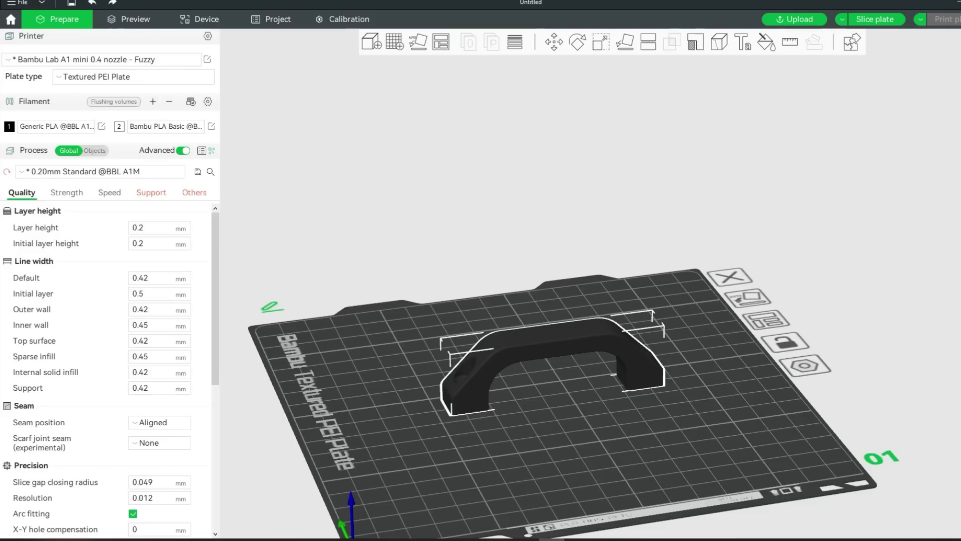
Open the Generic PLA NonFuzzy filament settings and check the ;NonFuzzyFilament start marker
drag(301, 328, 339, 319)
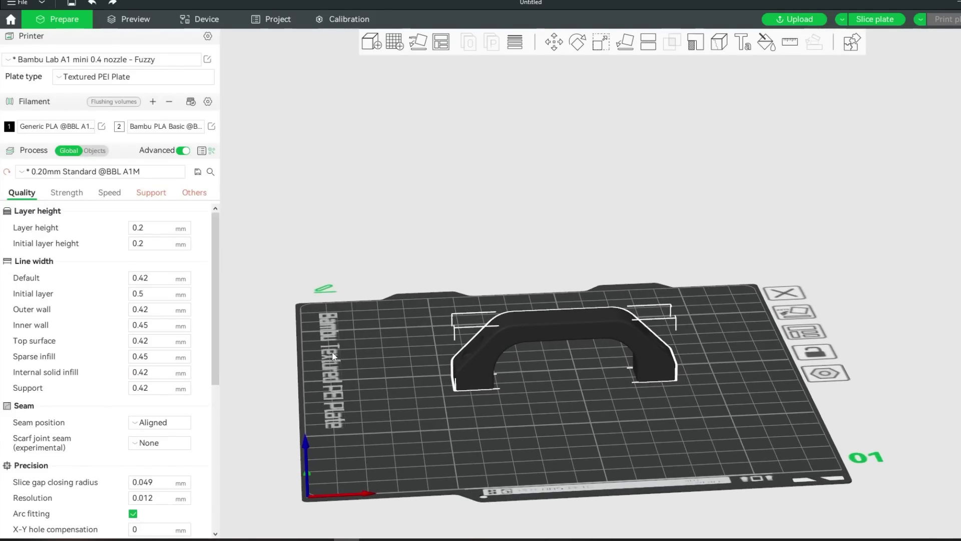
click(102, 126)
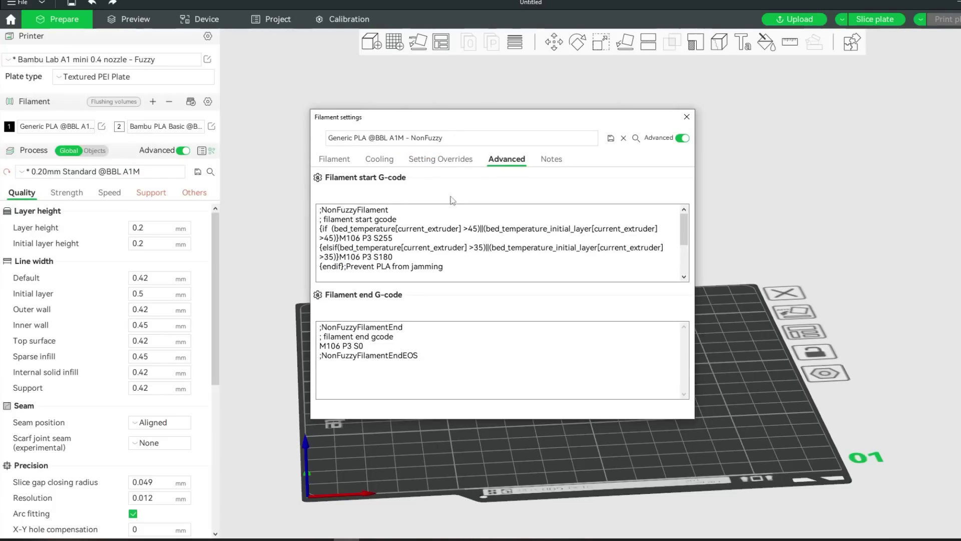
click(335, 159)
click(499, 159)
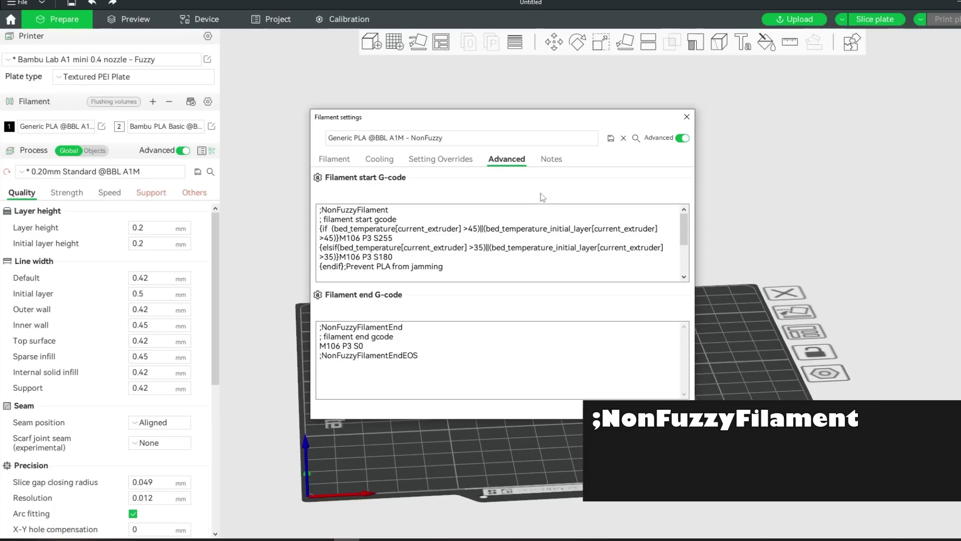
drag(389, 210, 310, 211)
drag(408, 208, 290, 208)
drag(680, 227, 684, 260)
Check the ;NonFuzzyFilamentEOS, ;NonFuzzyFilamentEnd and ;NonFuzzyFilamentEndEOS marker lines
drag(418, 277, 319, 276)
click(420, 275)
drag(420, 274, 288, 281)
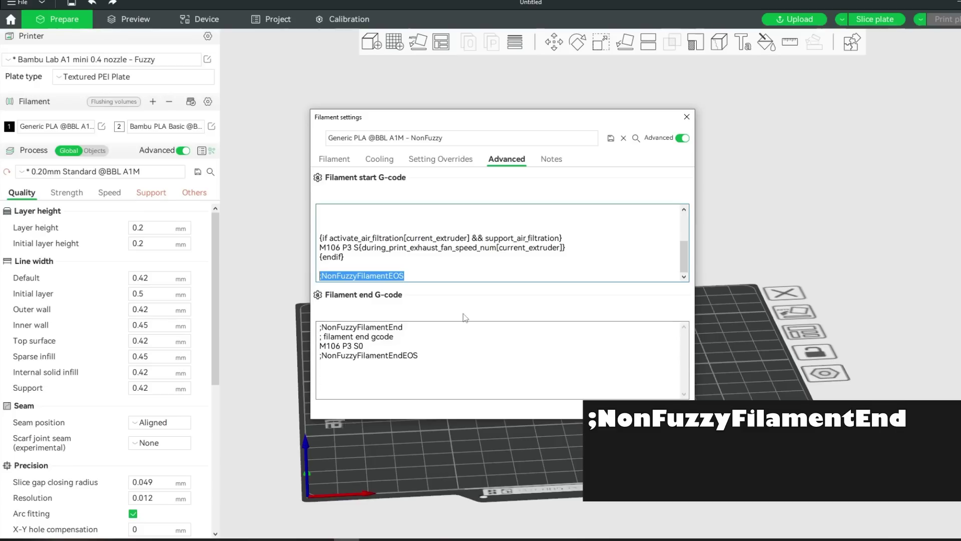
click(450, 335)
drag(412, 327, 298, 318)
click(427, 324)
drag(411, 327, 320, 328)
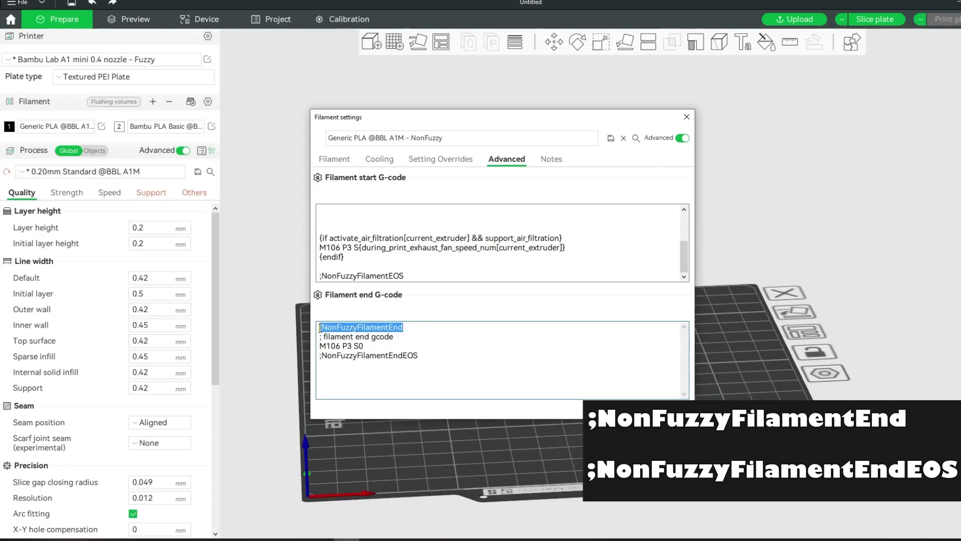
click(435, 357)
drag(435, 357, 301, 360)
click(423, 357)
drag(423, 357, 307, 358)
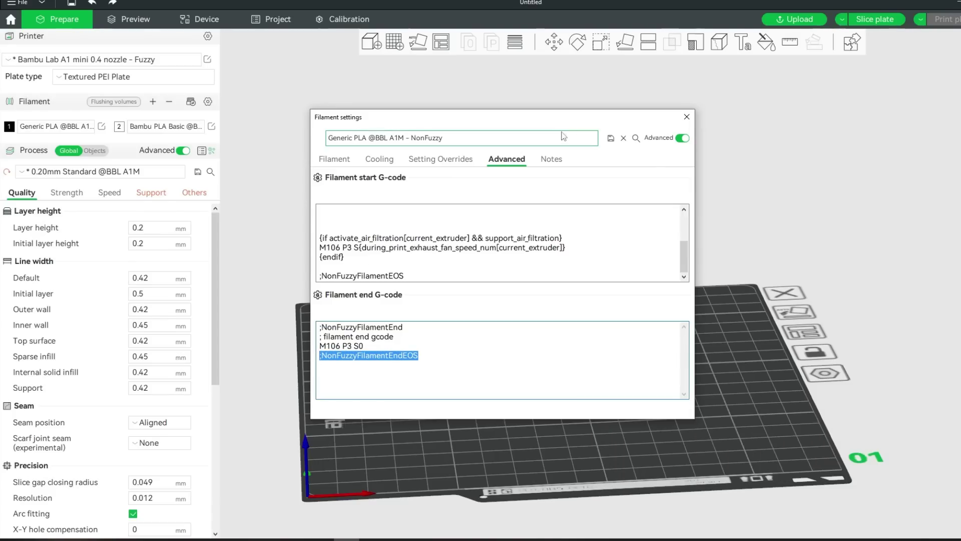
Save the NonFuzzy filament preset and close its settings
click(611, 139)
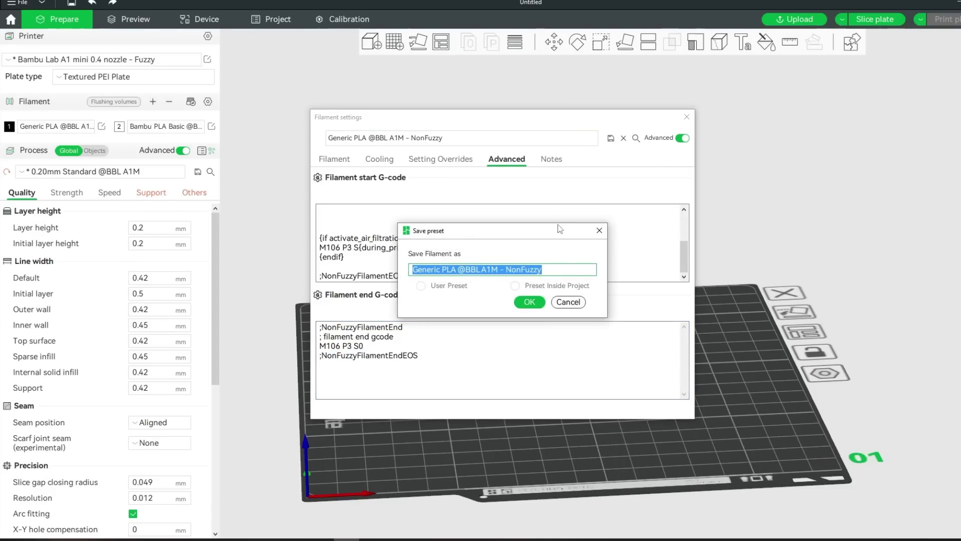
click(530, 302)
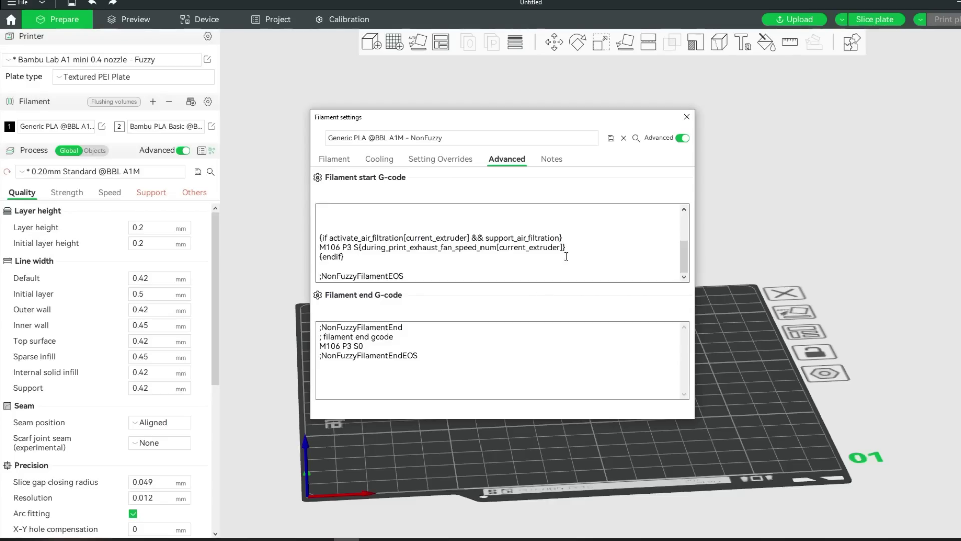
click(687, 116)
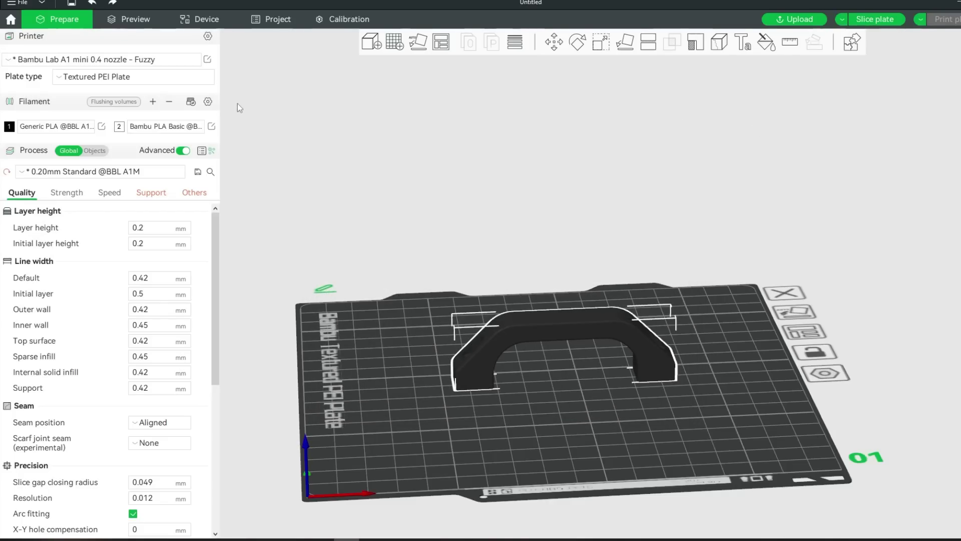
Open the Fuzzy PLA Basic filament settings and check the ;FuzzyFilament and ;FuzzyFilamentEOS markers
click(213, 128)
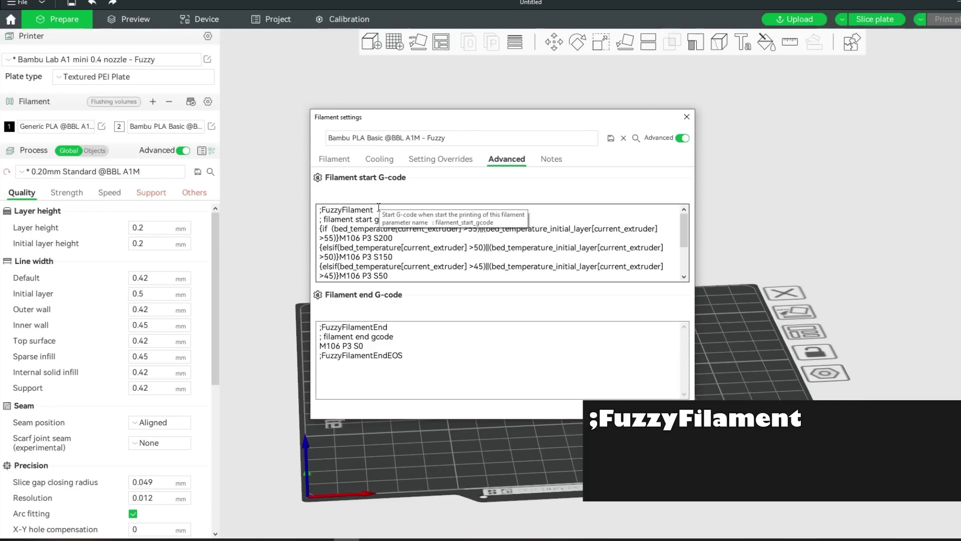
drag(373, 209, 327, 209)
drag(389, 211, 314, 211)
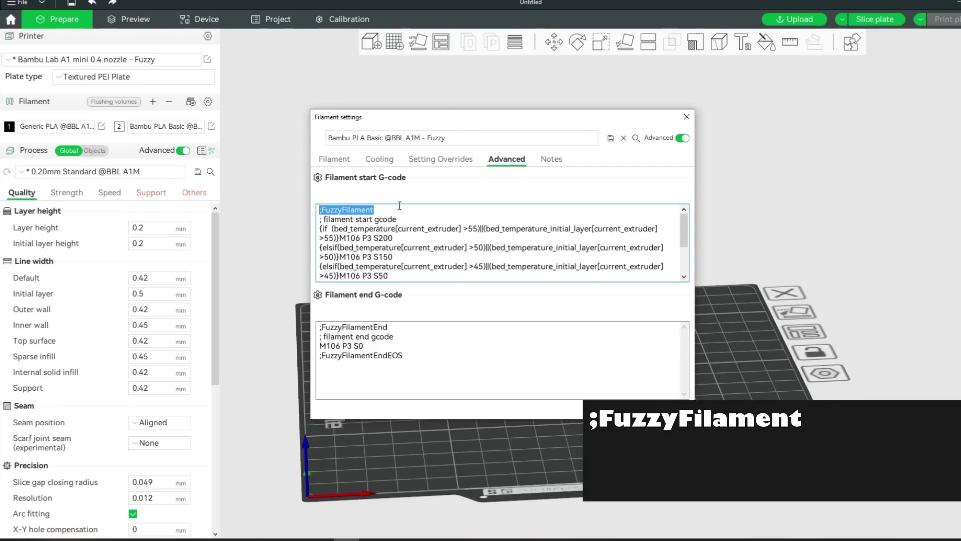
drag(684, 226, 681, 249)
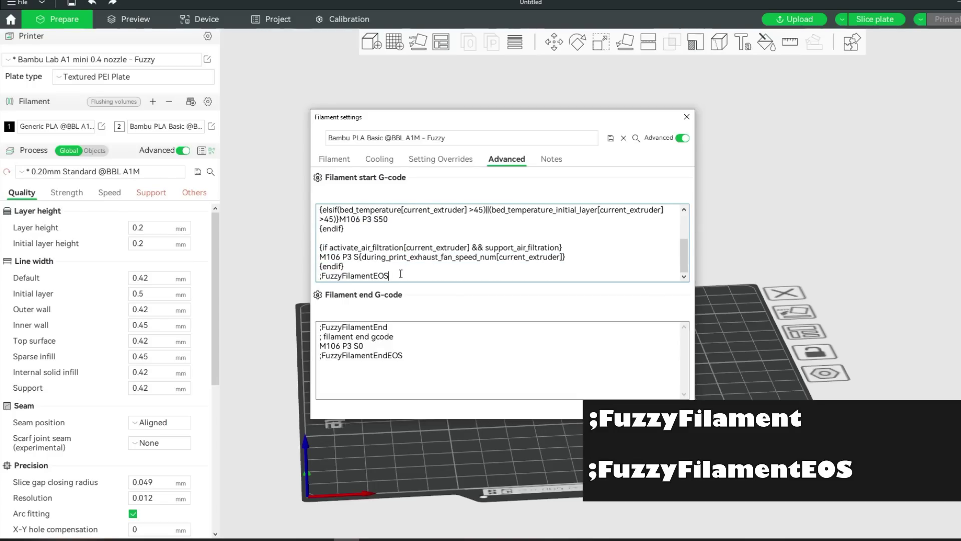
drag(399, 274, 310, 284)
drag(396, 277, 319, 281)
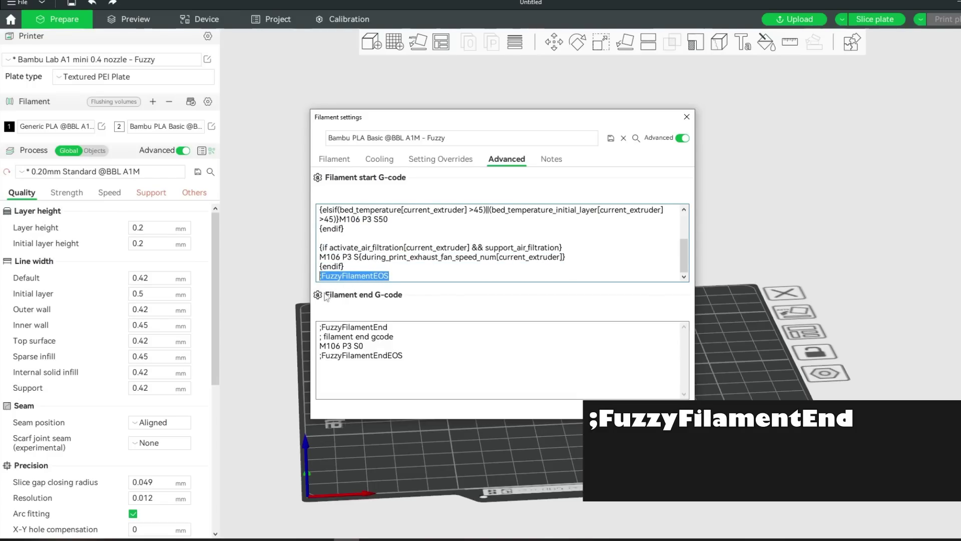
Check the ;FuzzyFilamentEnd and ;FuzzyFilamentEndEOS markers in the filament end G-code
click(399, 324)
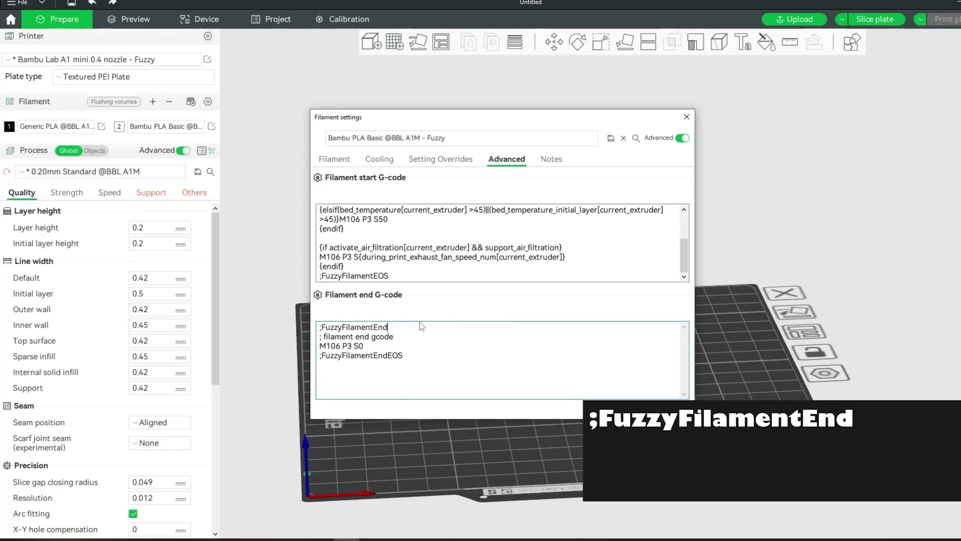
drag(387, 327, 308, 329)
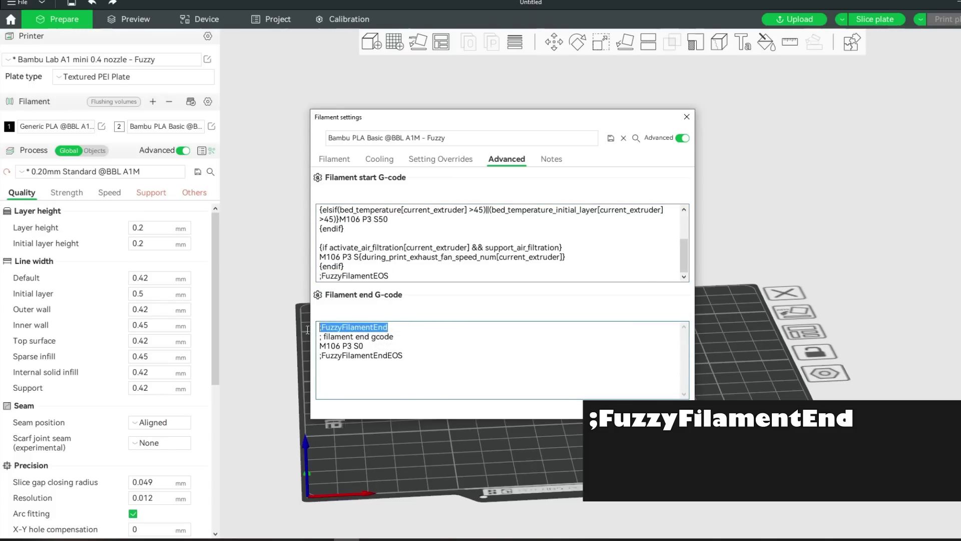
drag(388, 326, 306, 329)
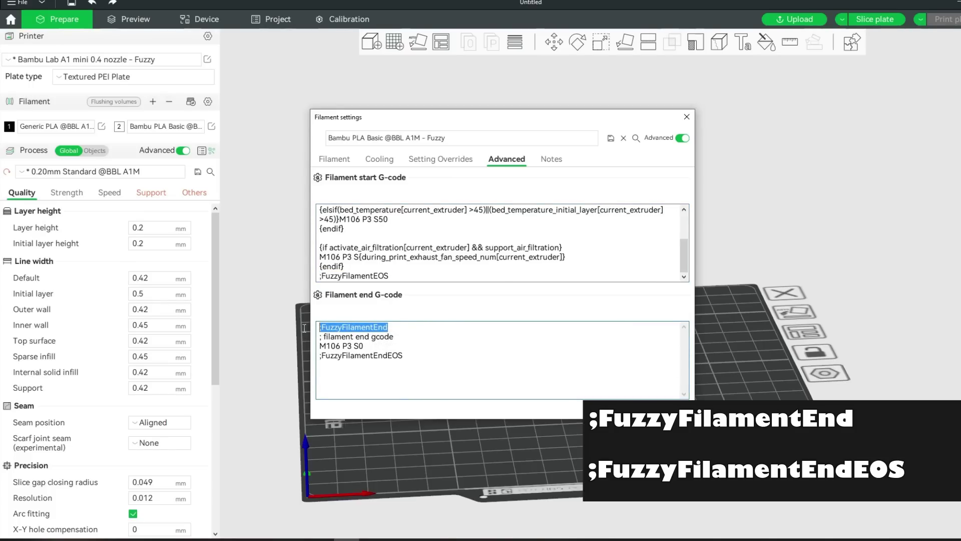
drag(443, 356, 306, 361)
drag(414, 353, 314, 361)
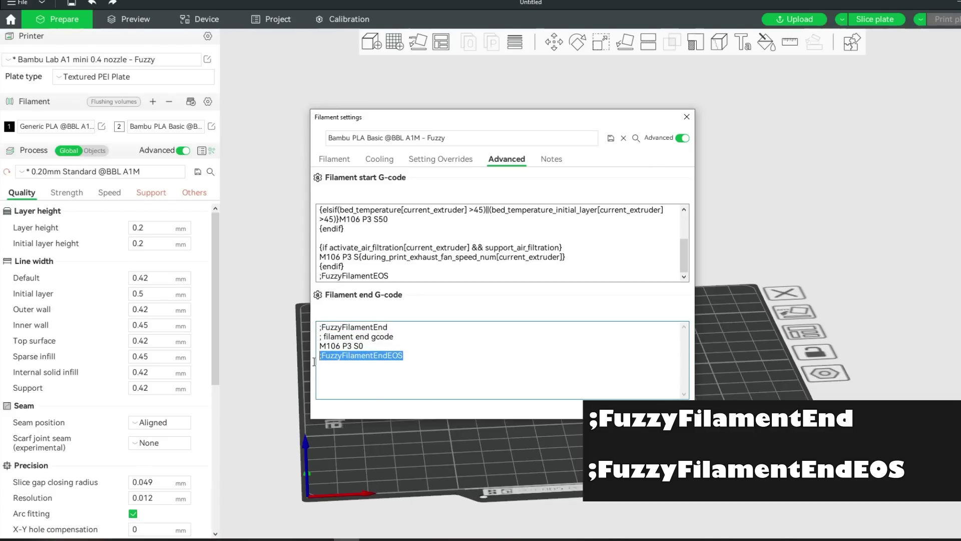
click(374, 382)
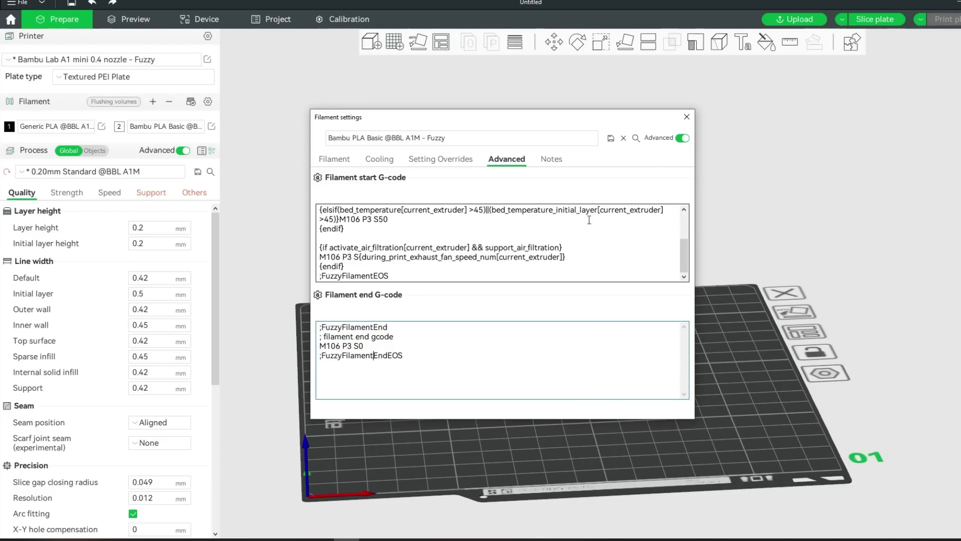
Save the Fuzzy filament preset and close its settings
click(611, 138)
click(530, 301)
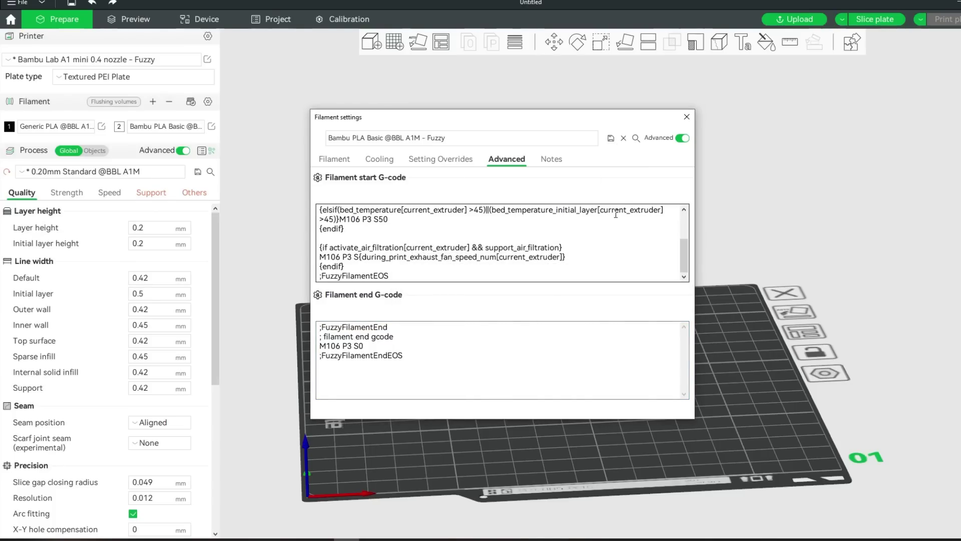
click(686, 117)
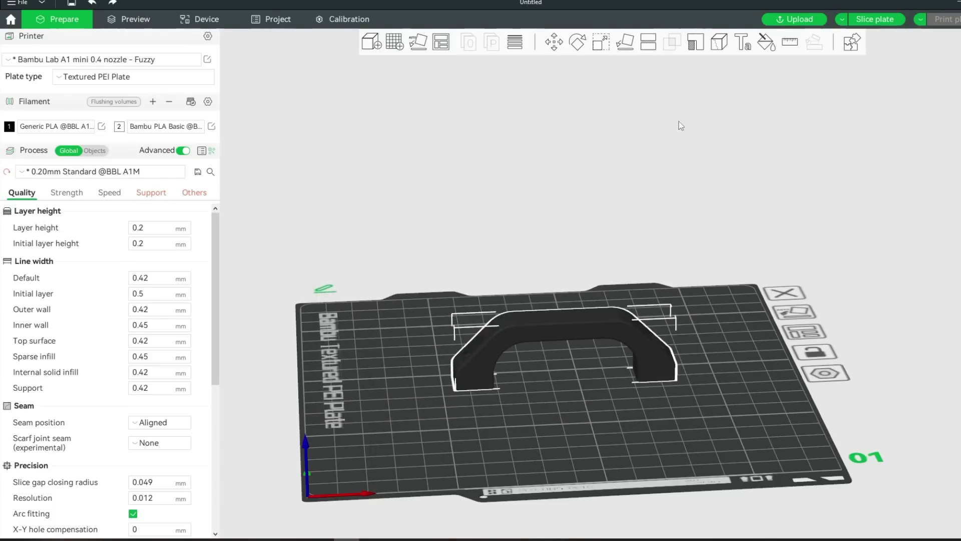
Open the Fuzzy printer's Machine gcode and check the ;FuzzyTool line opening Change filament G-code
click(207, 60)
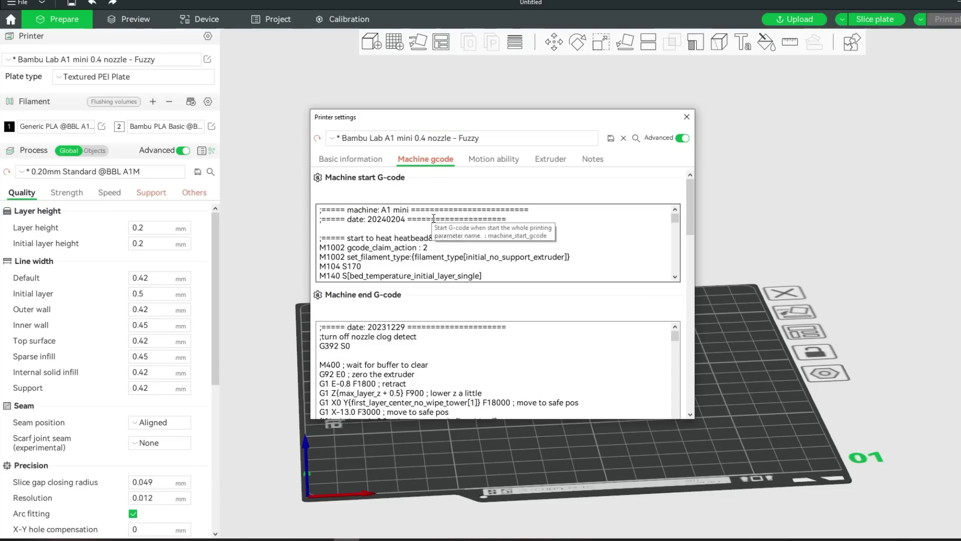
scroll(669, 325, down, 6)
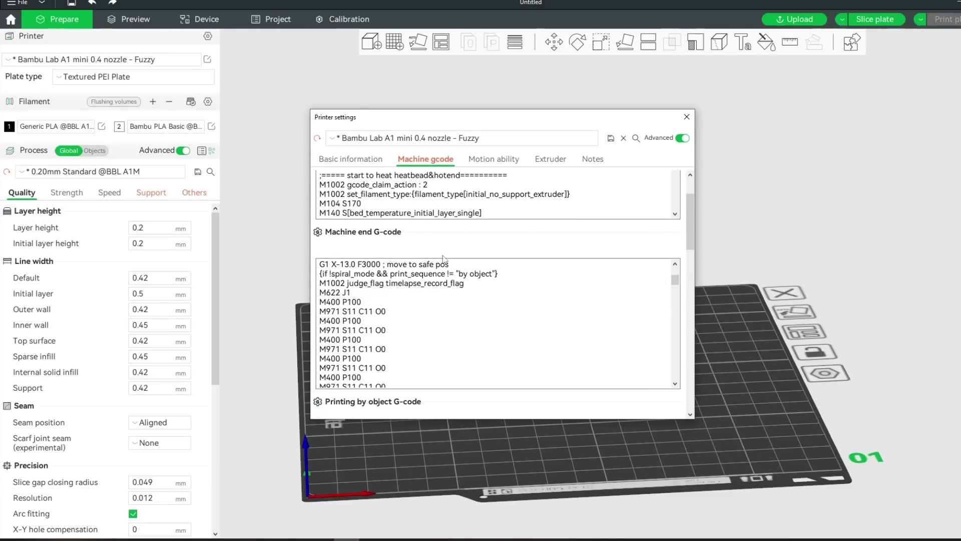
scroll(690, 220, up, 3)
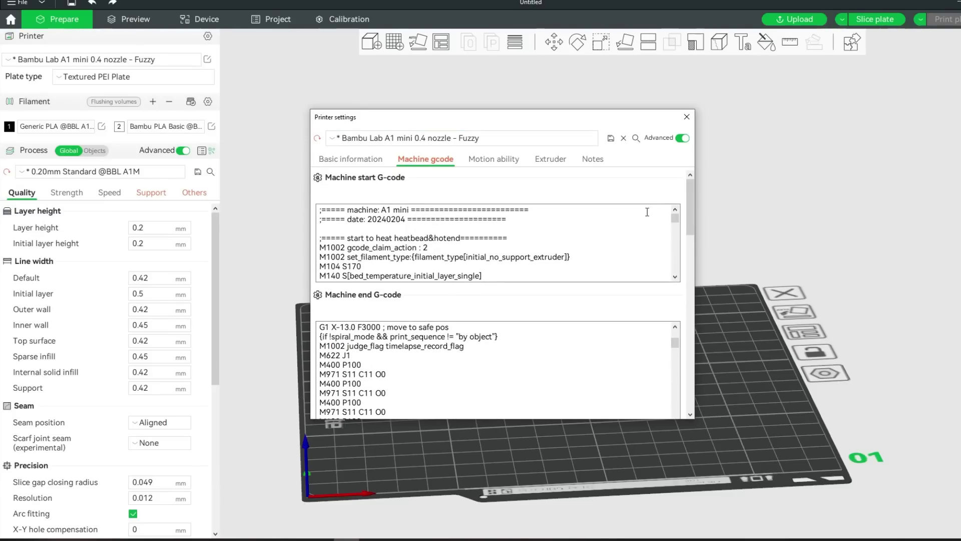
scroll(516, 237, down, 1)
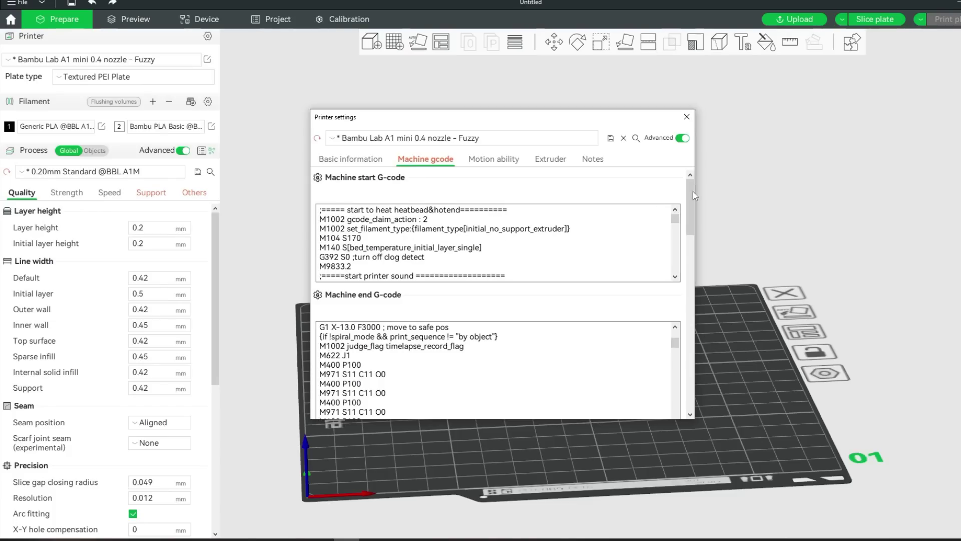
drag(693, 196, 697, 332)
click(318, 250)
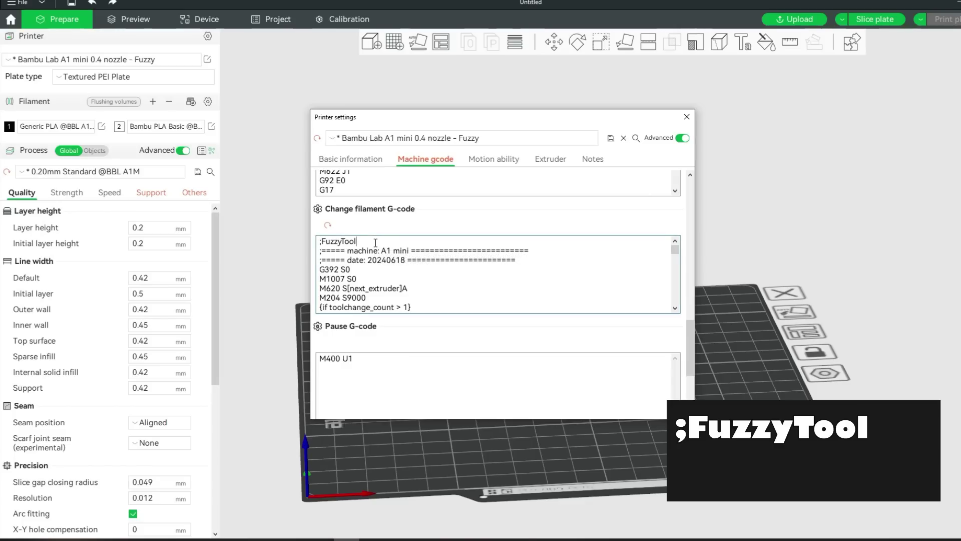
drag(357, 241, 311, 242)
key(Down)
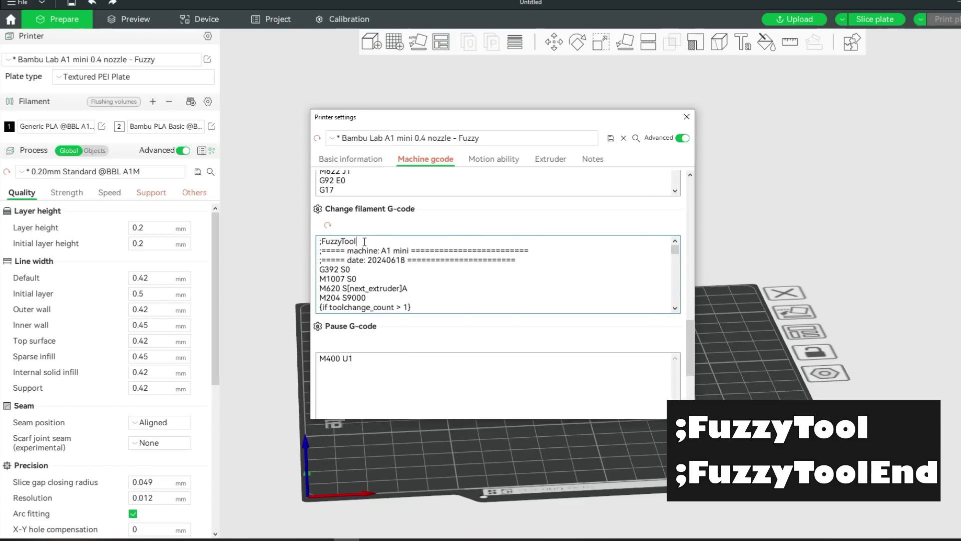
drag(356, 241, 304, 243)
Check the ;FuzzyToolEnd line closing the Change filament G-code
drag(676, 250, 671, 300)
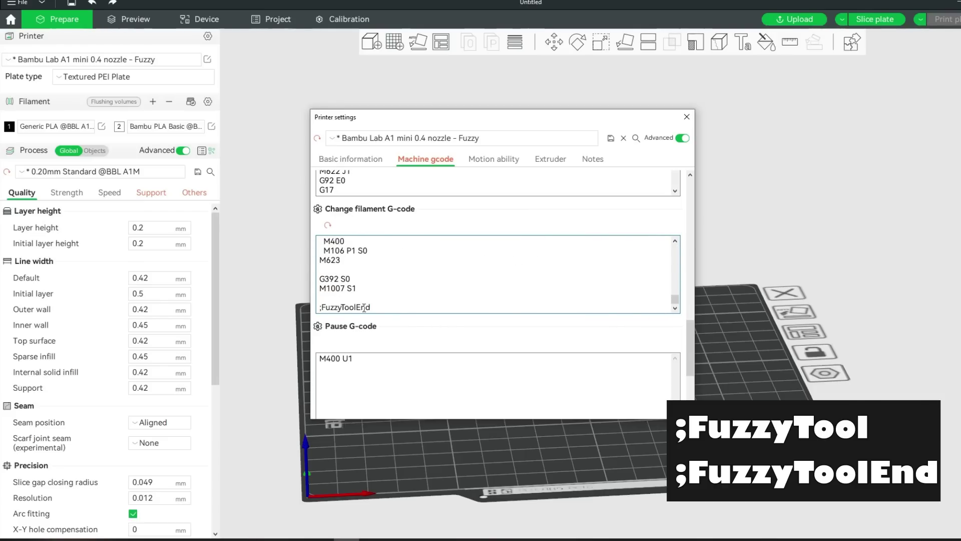
click(384, 308)
drag(383, 308, 314, 316)
drag(394, 307, 325, 310)
Paint filament 2 with the circle brush onto the handle's top and curved end
click(767, 44)
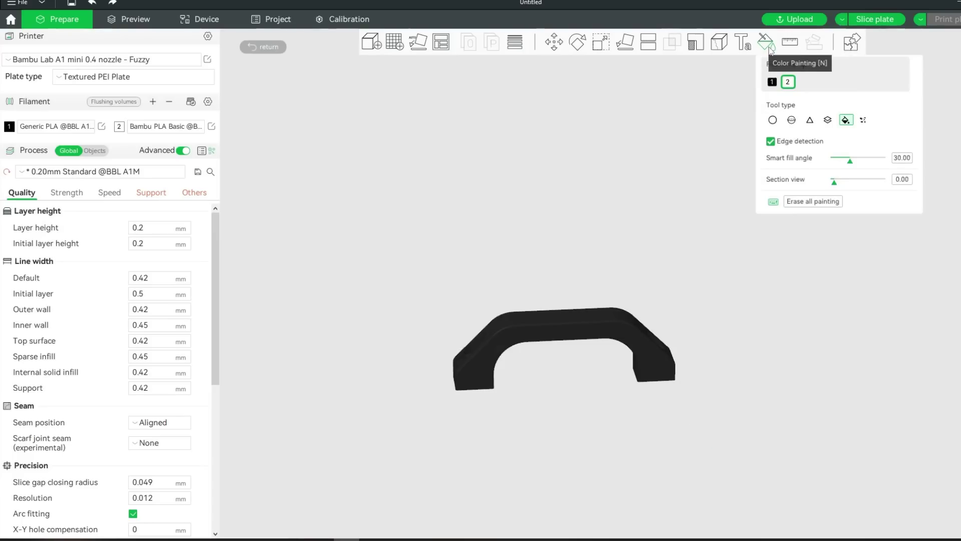
scroll(575, 285, up, 2)
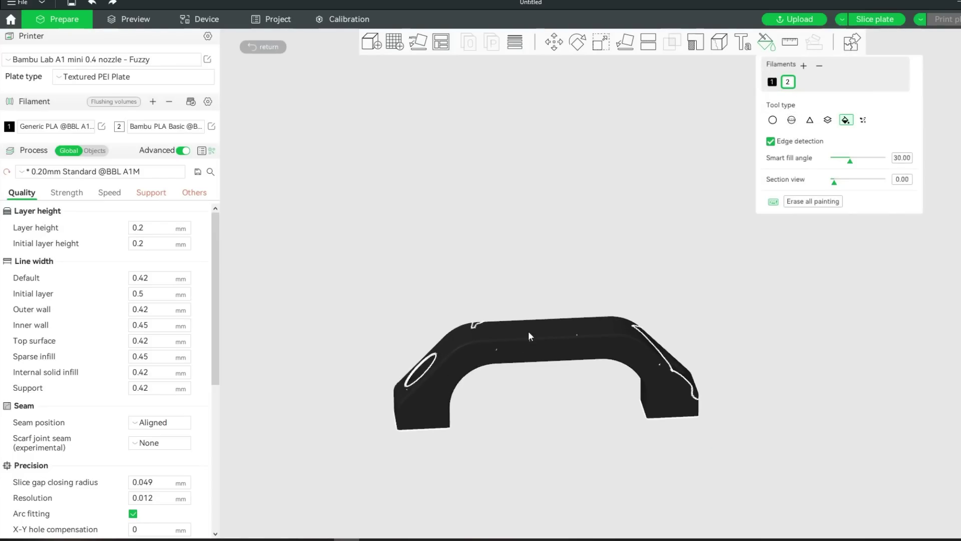
click(773, 121)
mouse_move(543, 257)
mouse_down()
mouse_move(534, 259)
mouse_move(526, 337)
mouse_move(554, 343)
mouse_move(496, 350)
mouse_move(503, 336)
mouse_move(526, 353)
mouse_move(608, 327)
mouse_move(533, 351)
mouse_up()
mouse_move(645, 342)
mouse_down()
mouse_move(683, 310)
mouse_move(639, 292)
mouse_move(594, 382)
mouse_move(608, 421)
mouse_move(638, 410)
mouse_move(621, 373)
mouse_up()
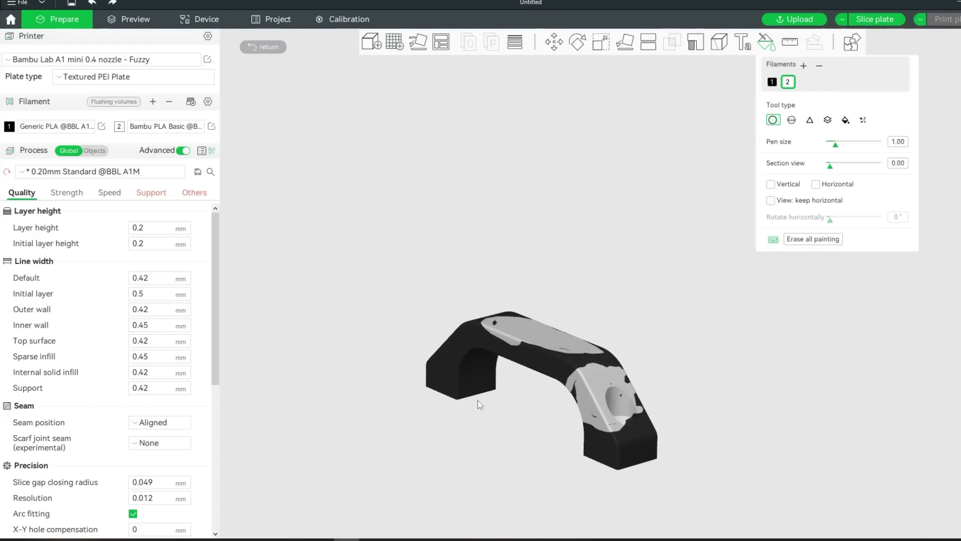